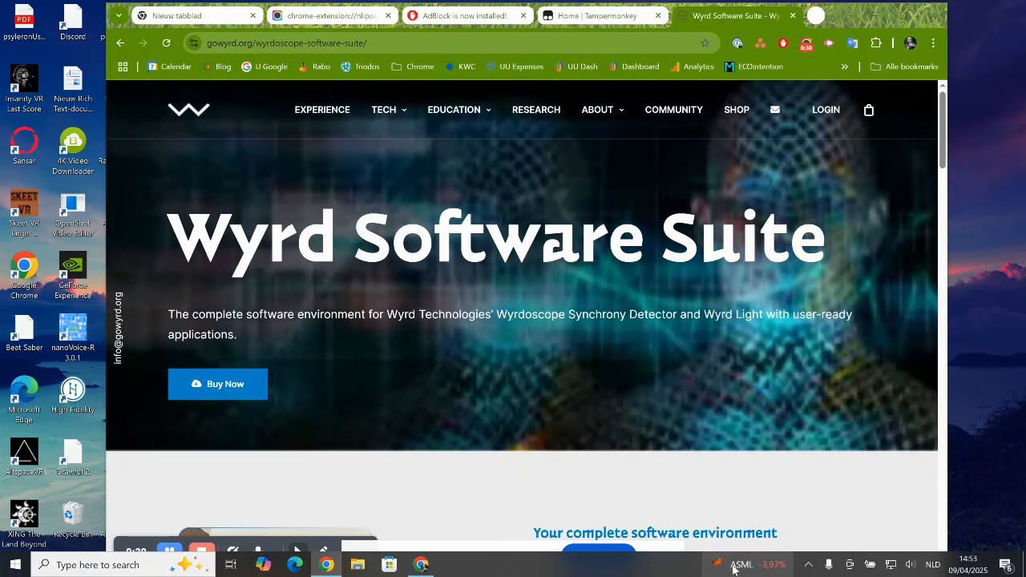
mouse_move(729, 564)
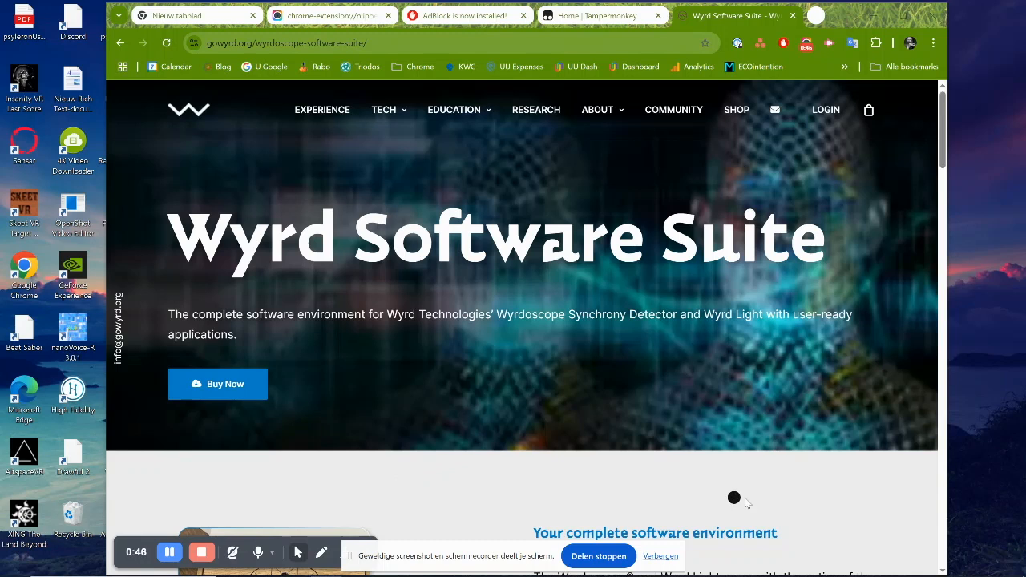
left_click(659, 556)
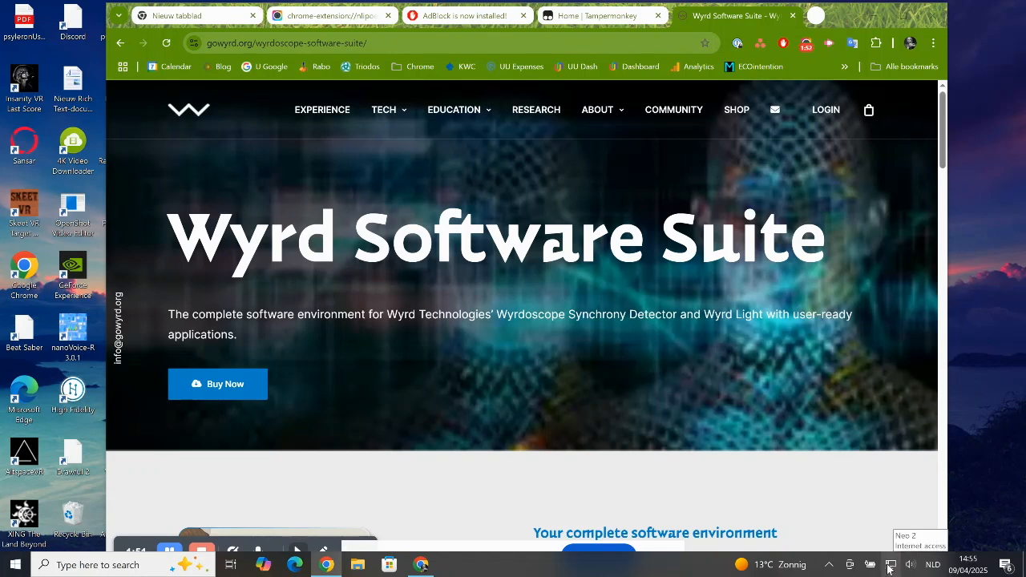
Step: Connect the computer to the Wyrdoscope Wi-Fi network, leaving automatic connection enabled
left_click(889, 565)
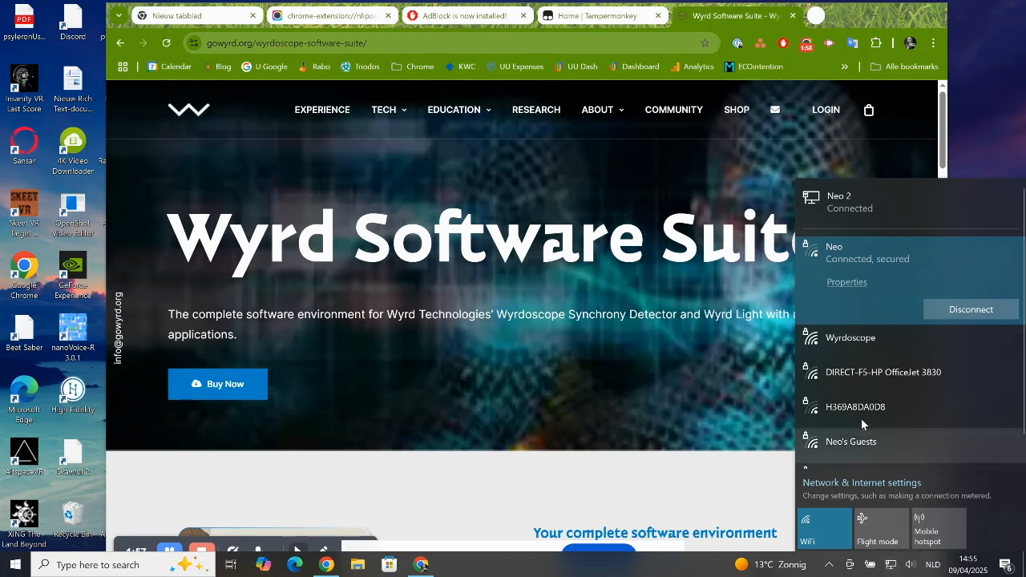
left_click(841, 343)
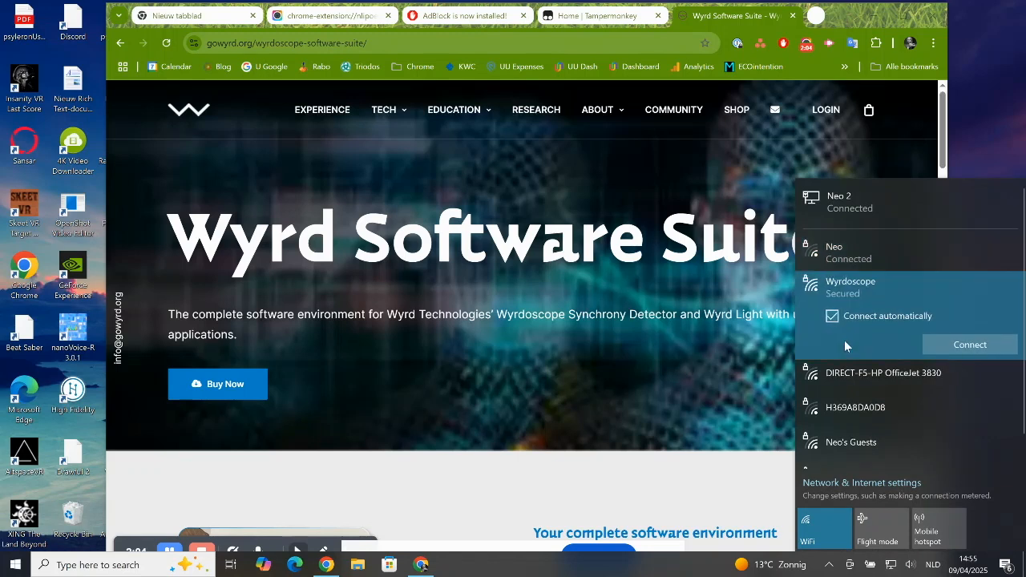
left_click(946, 349)
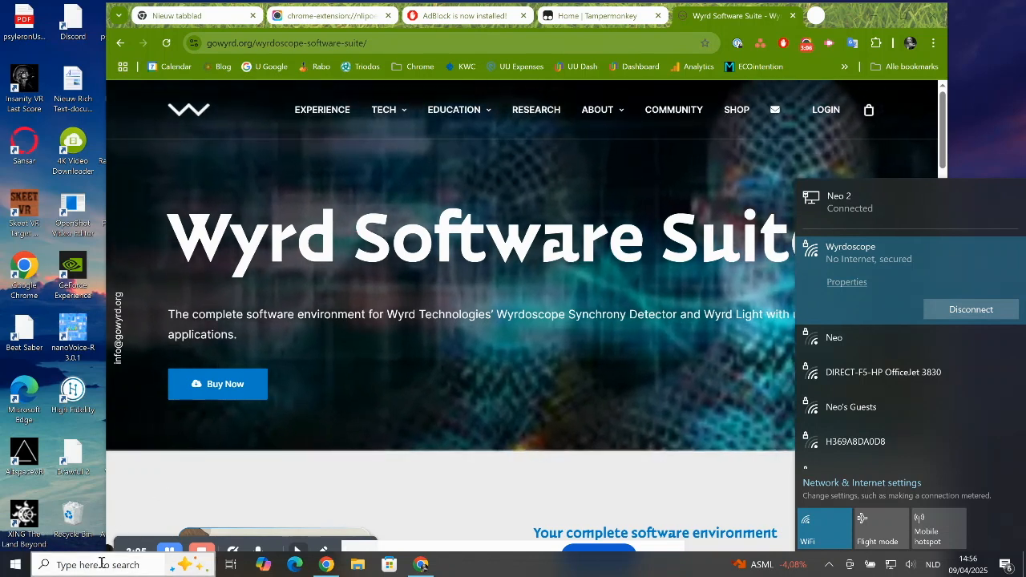
Step: Open the network location \\192.168.0.1 from the Windows search and go into its Wyrdoscope_data folder
left_click(101, 563)
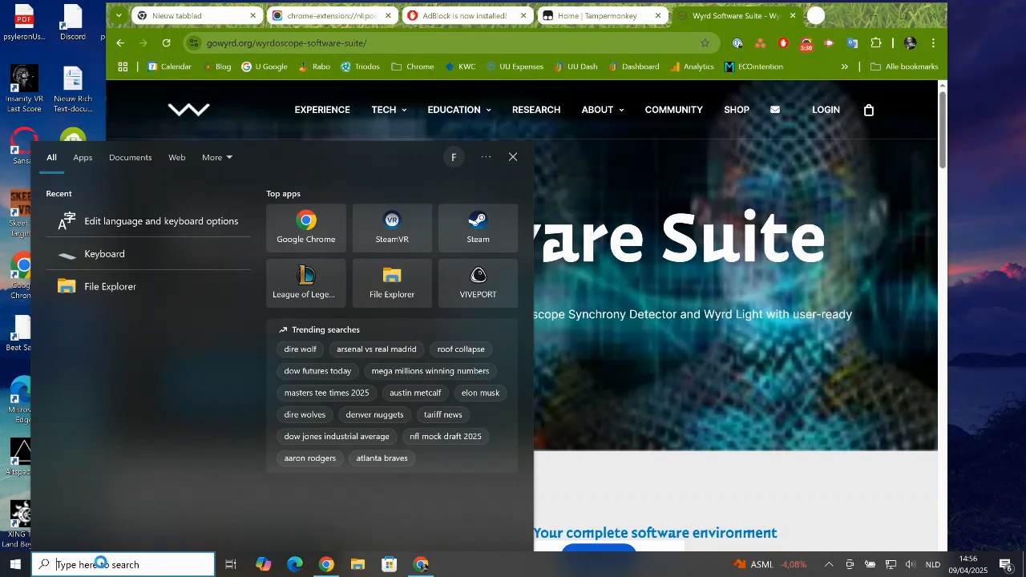
type("\\")
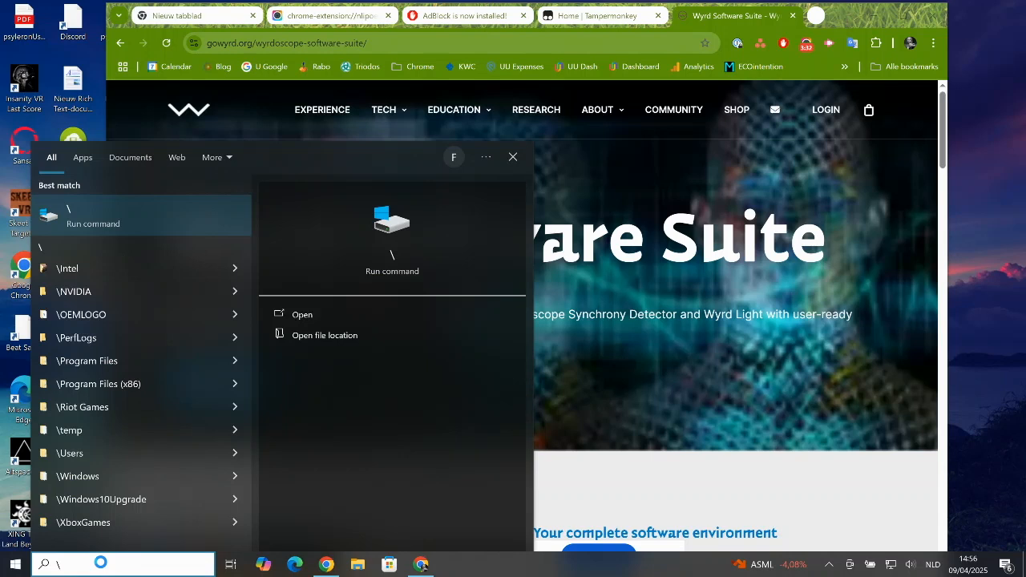
type("\\")
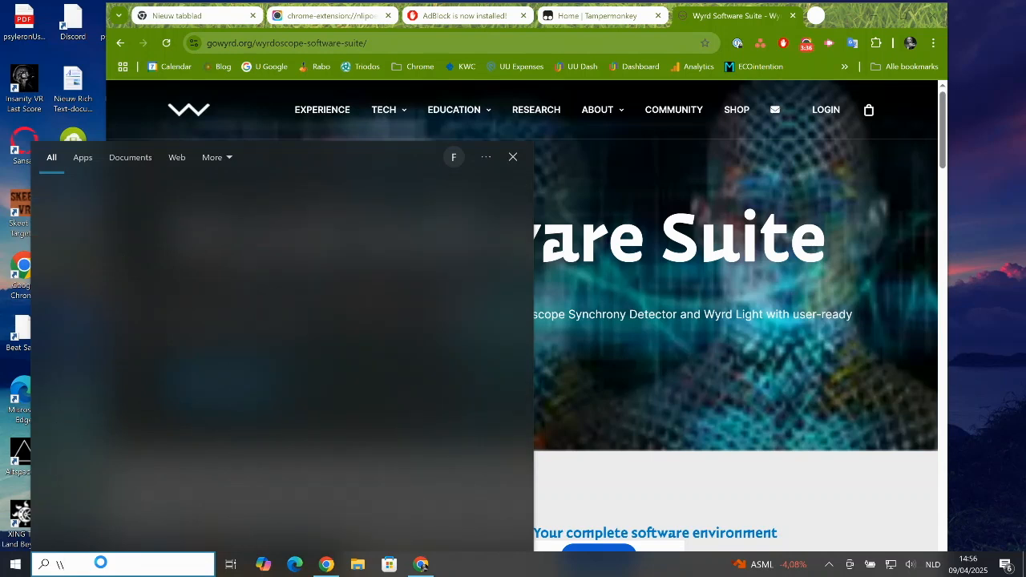
type("192")
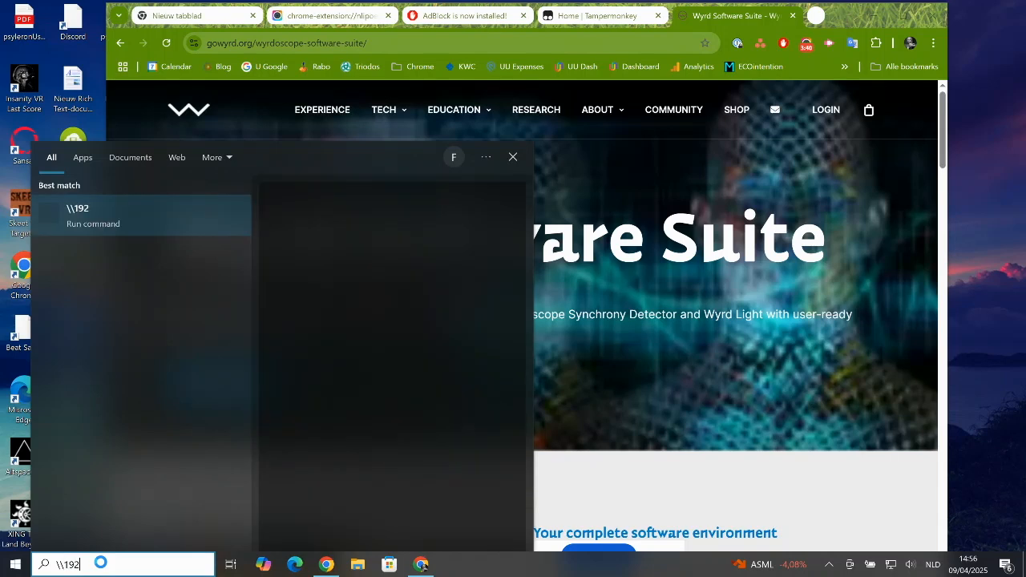
type(".168.0.1")
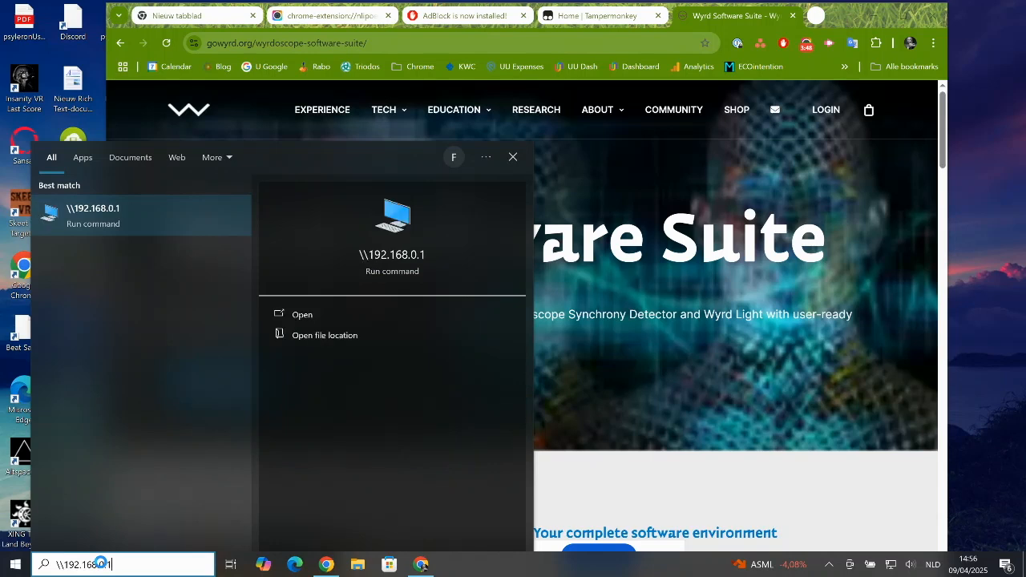
key("Return")
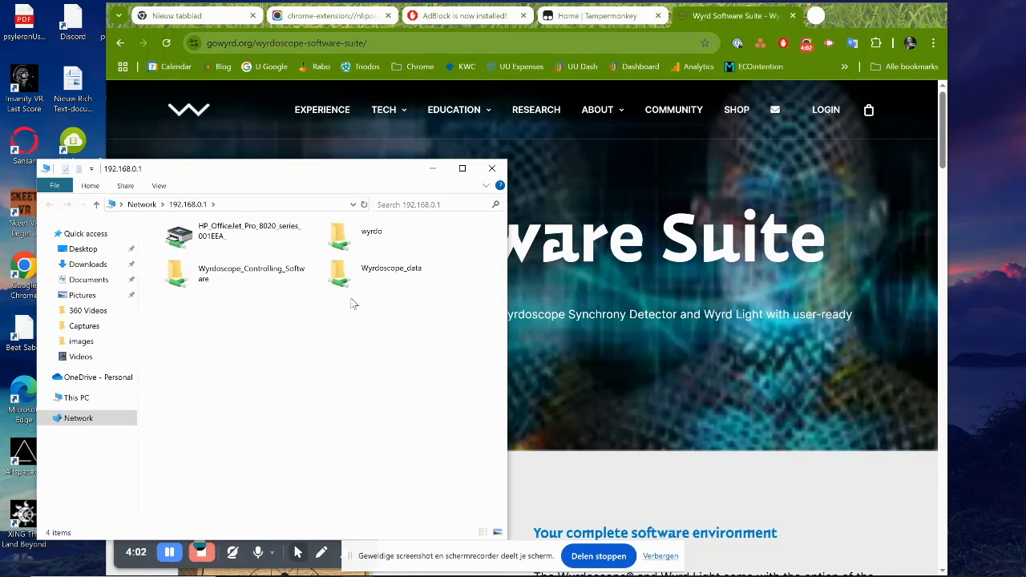
double_click(340, 275)
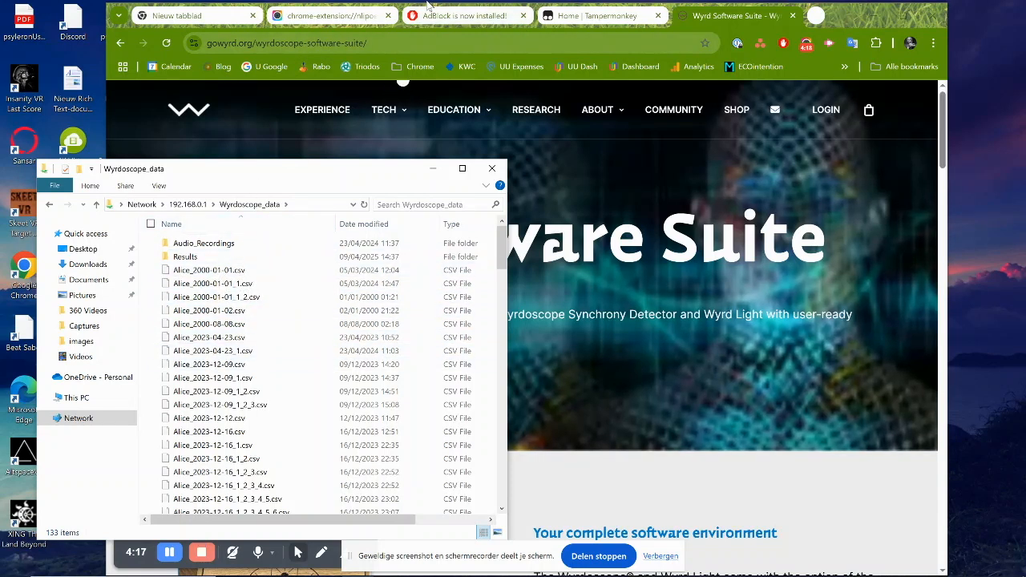
Step: Minimize the browser, open the desktop's Wyrdoscope folder, and place its window beside the Wyrdoscope_data window
left_click(845, 15)
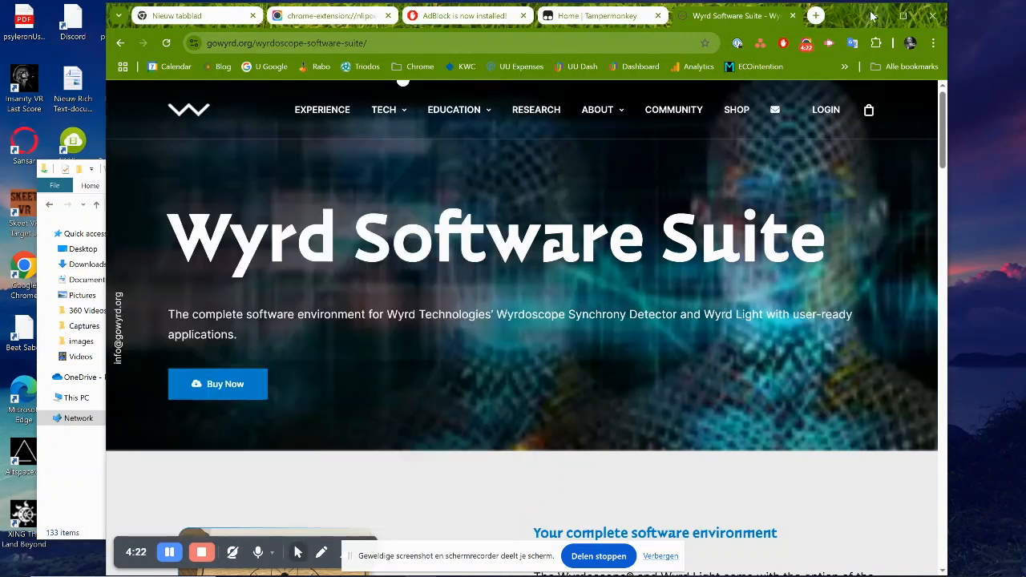
left_click(873, 15)
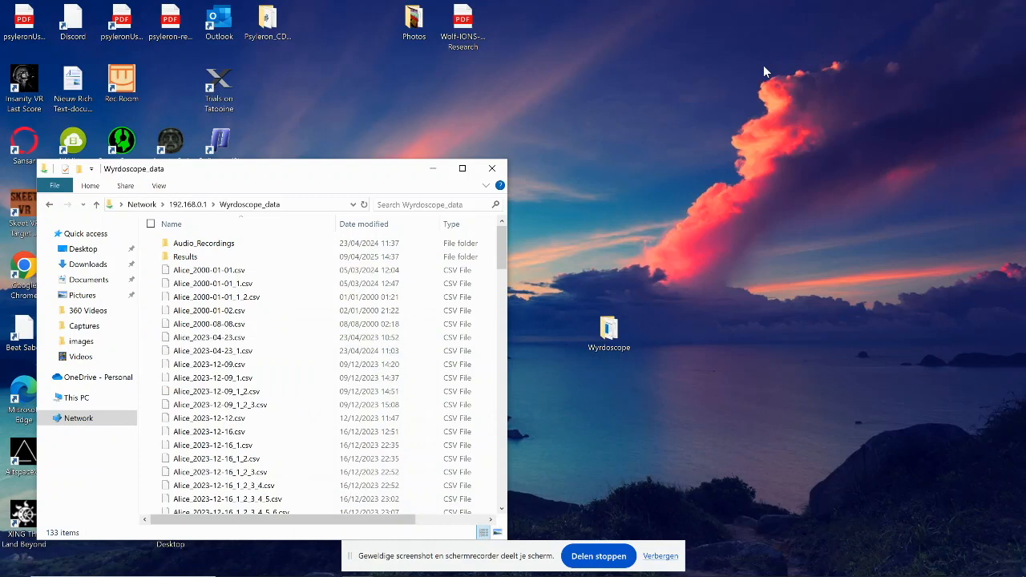
left_click(613, 338)
double_click(613, 338)
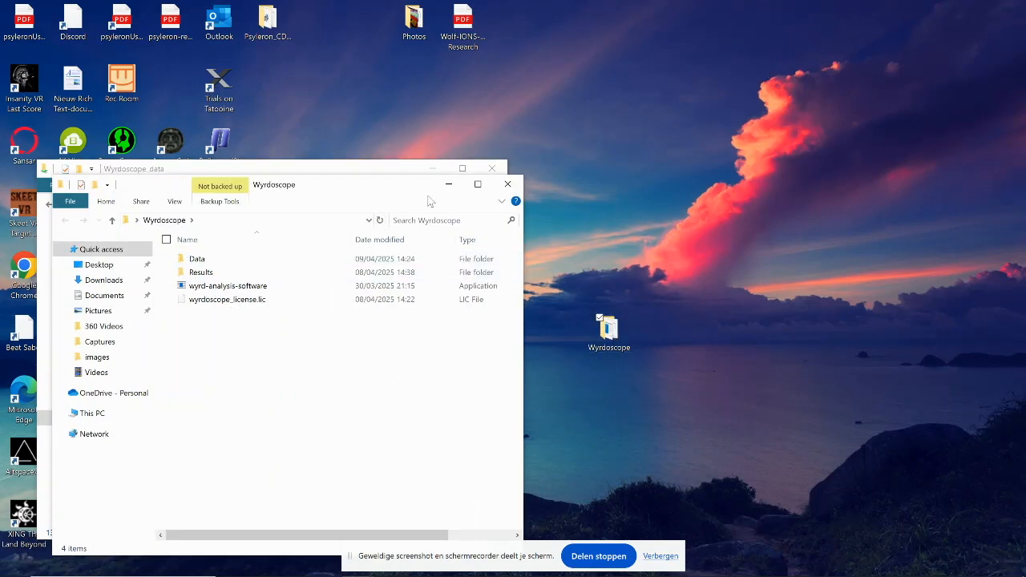
left_click_drag(390, 184, 876, 152)
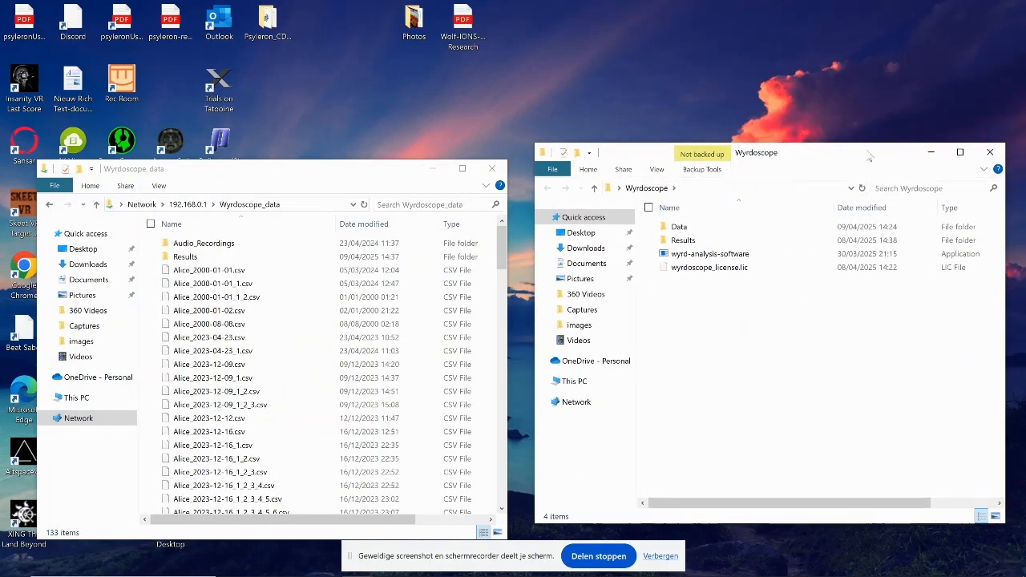
Step: Copy the files from Bob_2023-04-23.csv through Bob_2023-12-09_1_2_3.csv into the local Data folder, accepting the security prompt
scroll(399, 347, "down", 1)
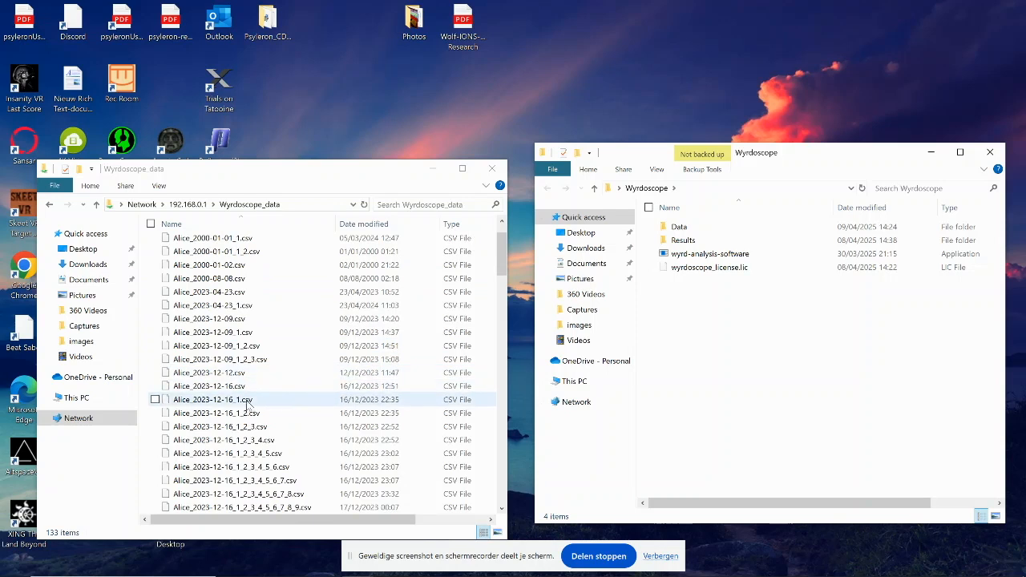
scroll(245, 405, "down", 12)
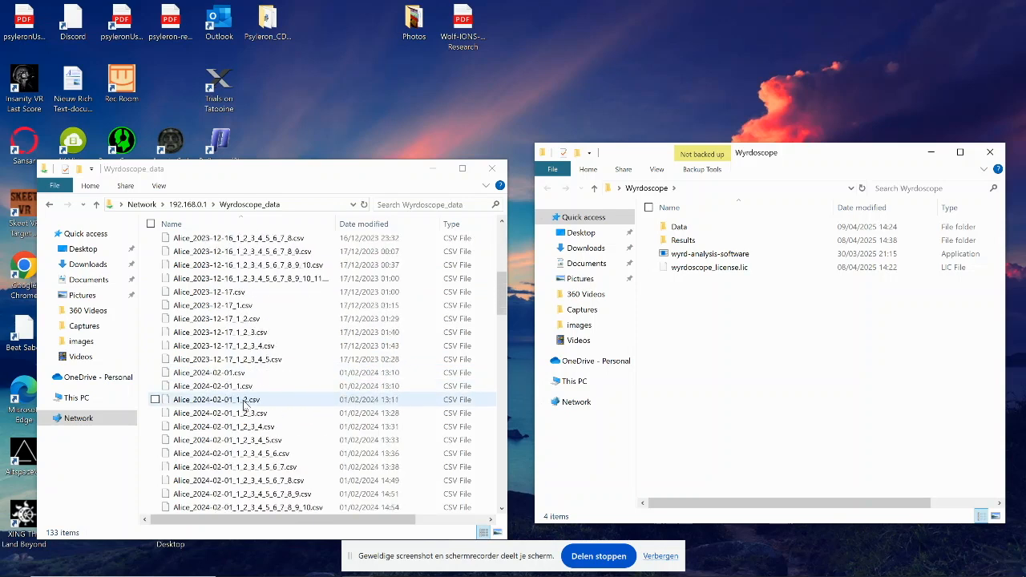
scroll(245, 405, "up", 7)
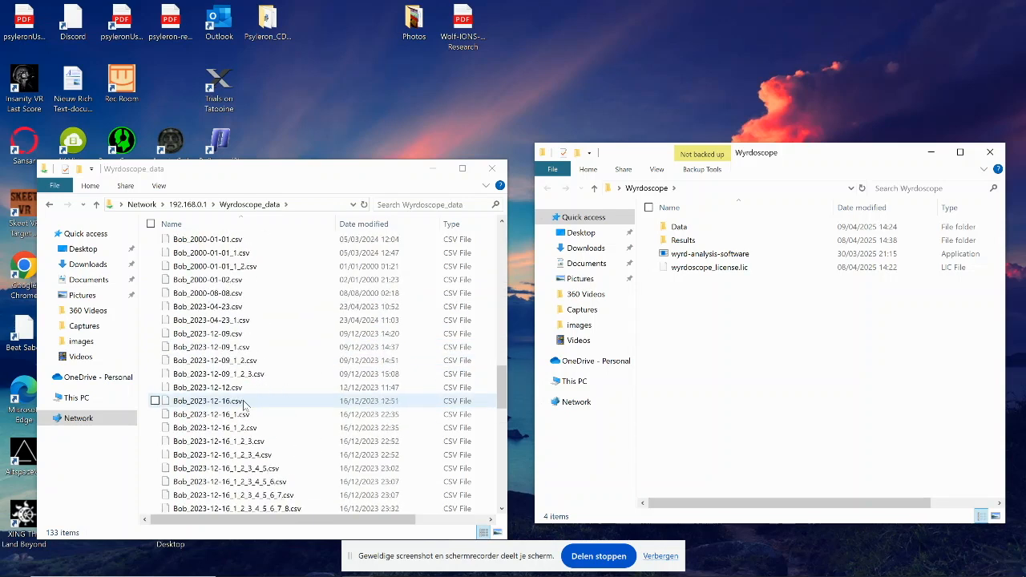
scroll(245, 405, "down", 2)
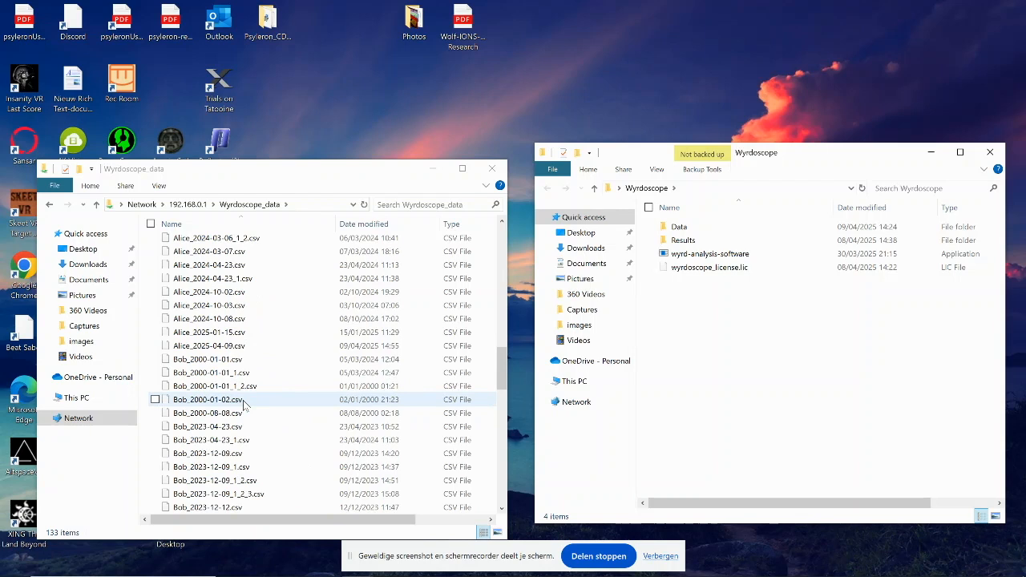
scroll(235, 417, "down", 1)
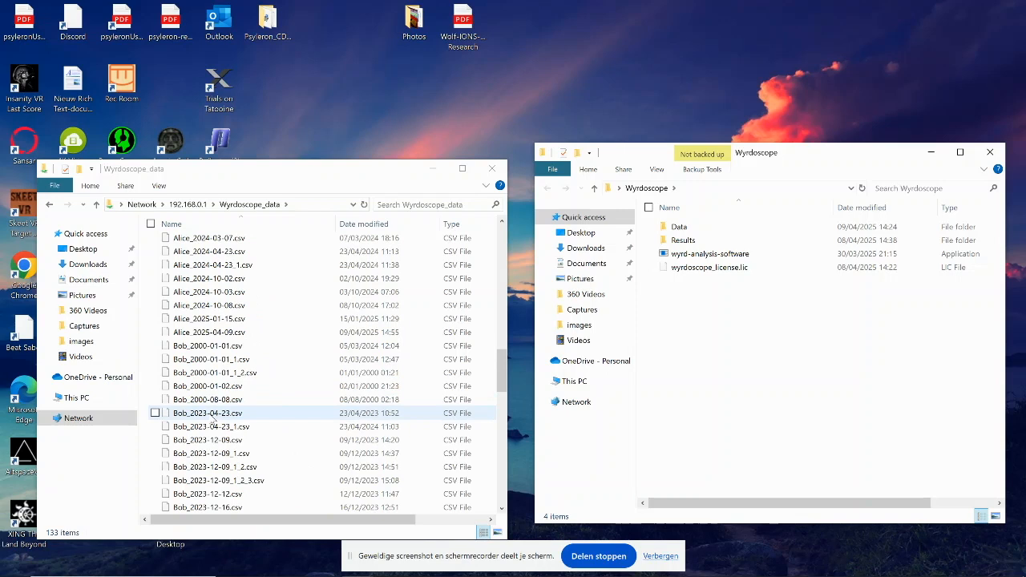
left_click(213, 415)
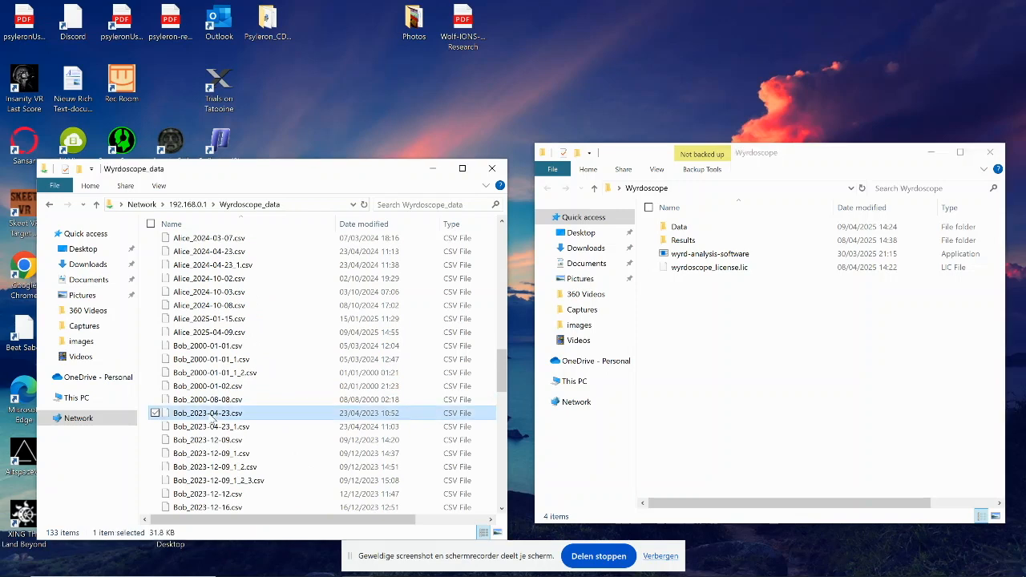
left_click(206, 481, "shift")
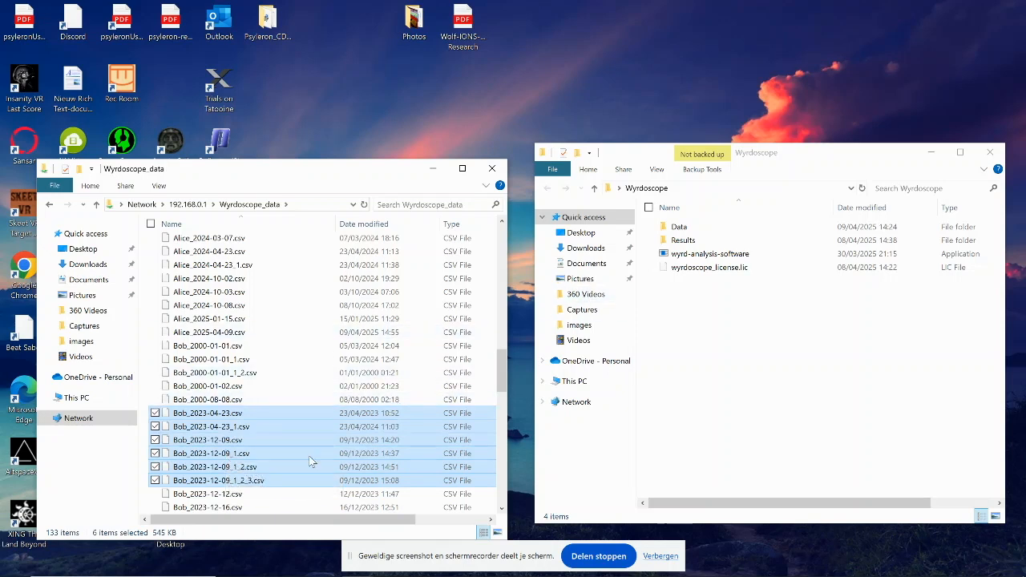
left_click_drag(305, 461, 679, 233)
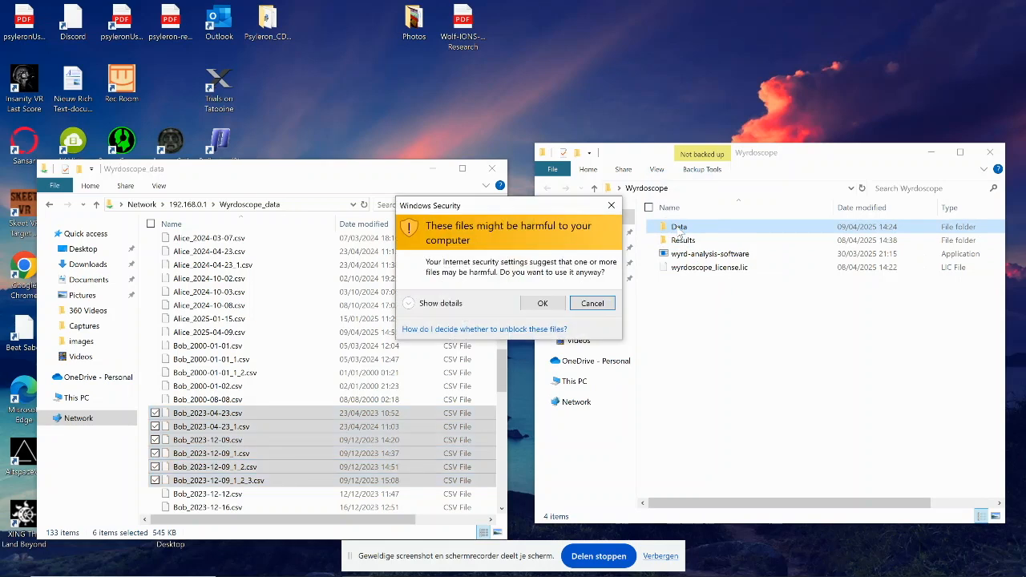
left_click(550, 304)
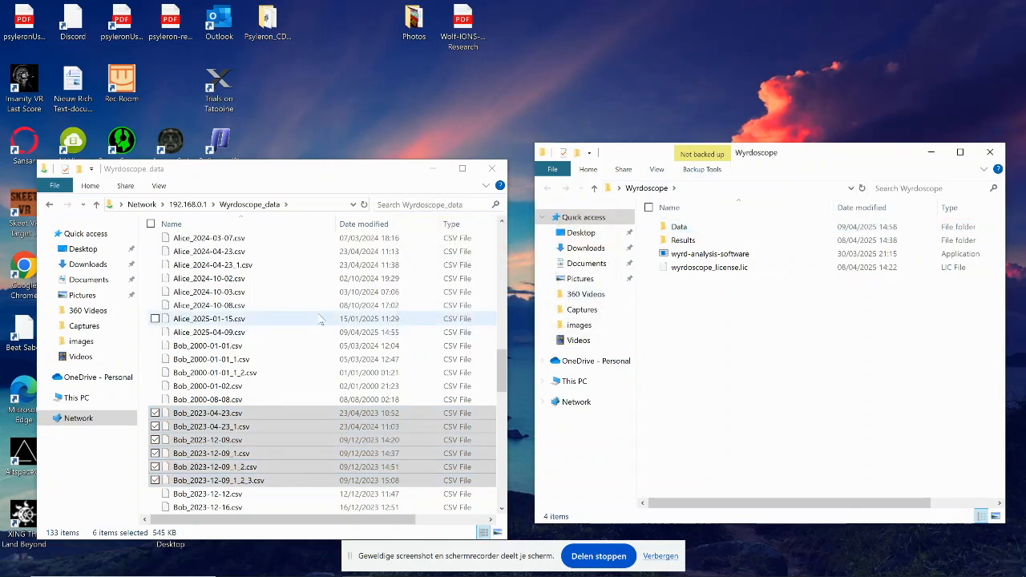
Step: Copy the files from Alice_2023-04-23.csv through Alice_2023-12-09_1_2_3.csv into the local Data folder, accepting the security prompt
scroll(319, 319, "up", 2)
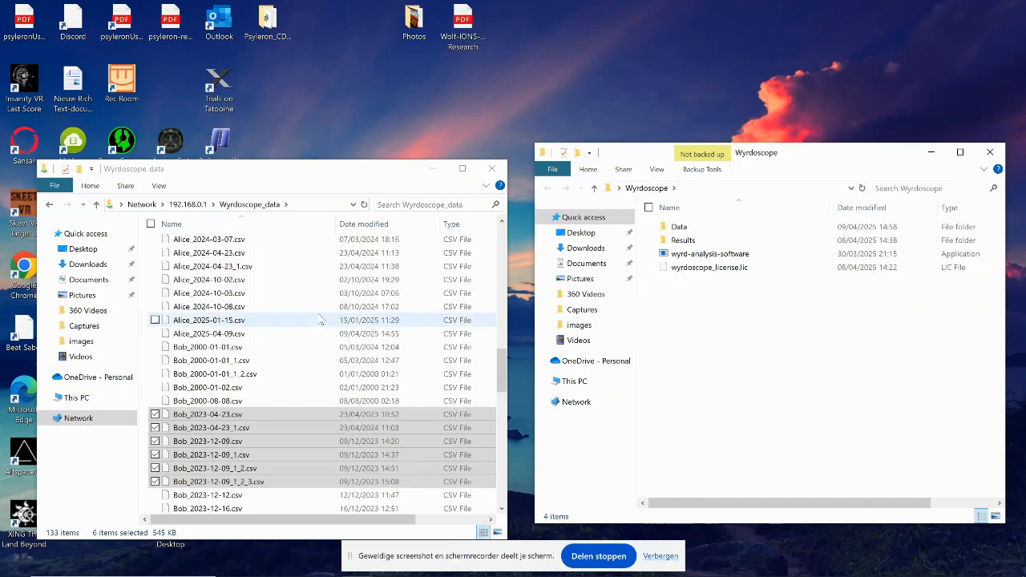
scroll(319, 319, "up", 3)
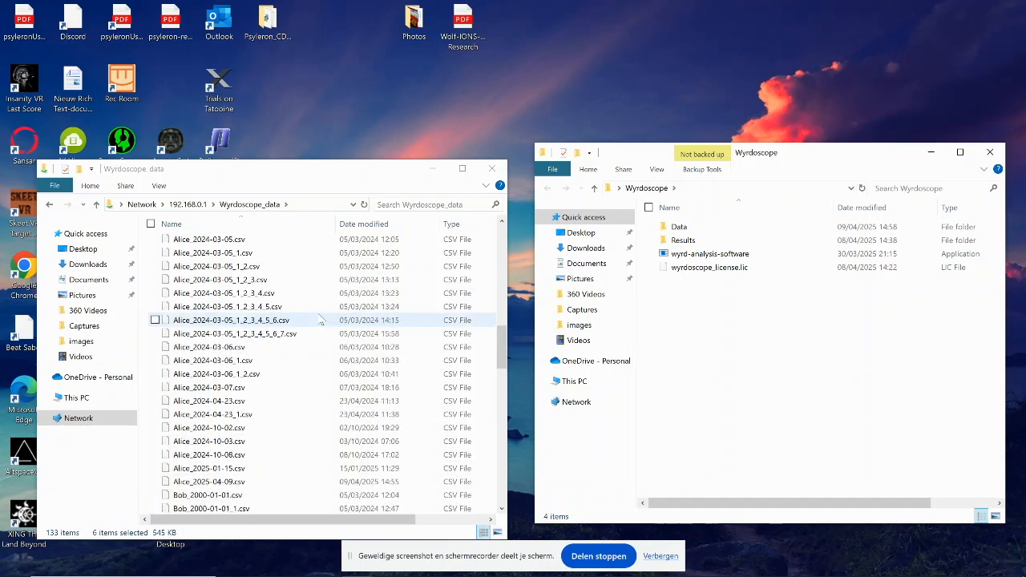
scroll(319, 319, "up", 7)
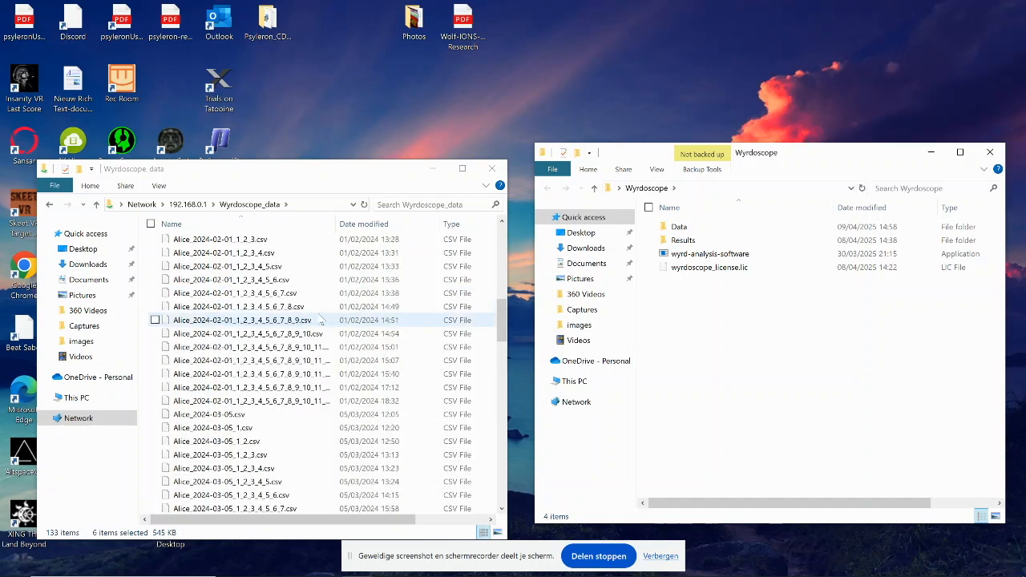
scroll(319, 319, "up", 5)
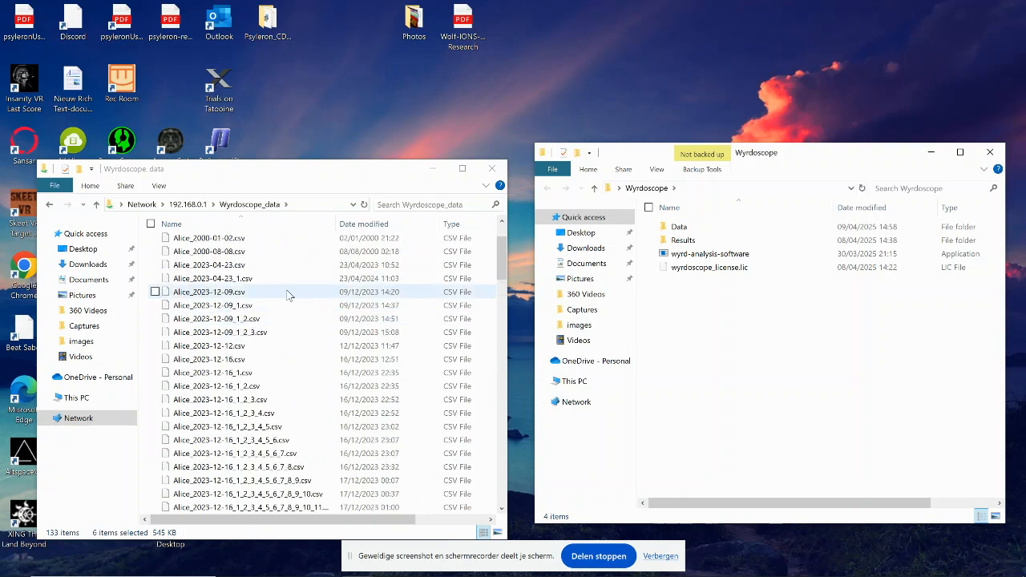
left_click(222, 266)
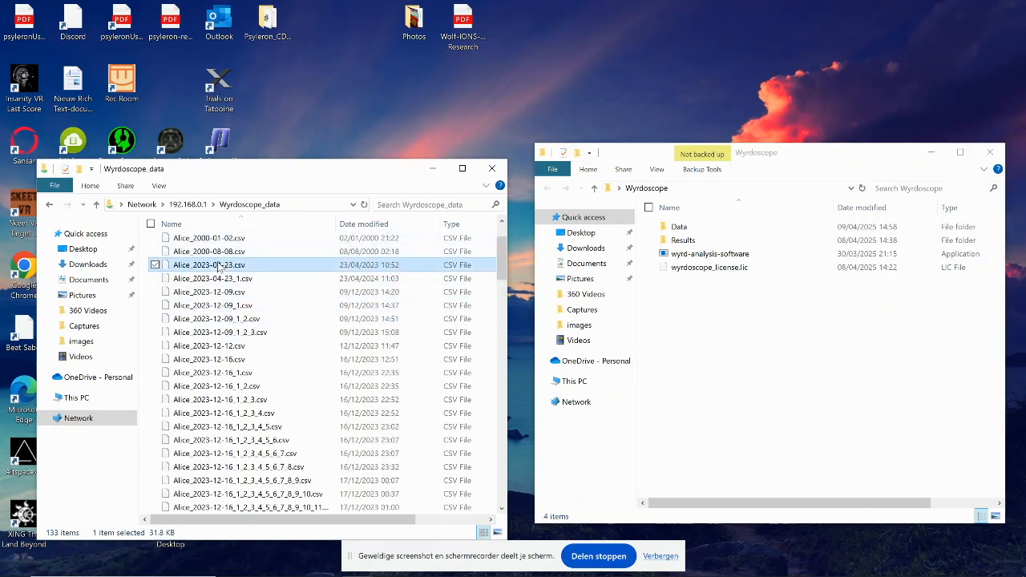
left_click(207, 332, "shift")
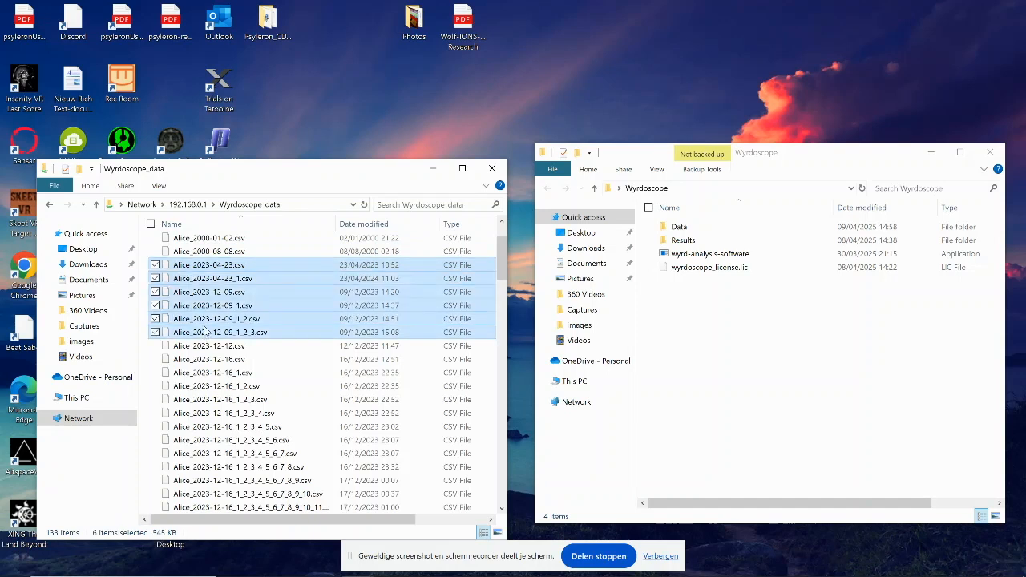
left_click_drag(210, 316, 679, 230)
left_click(540, 306)
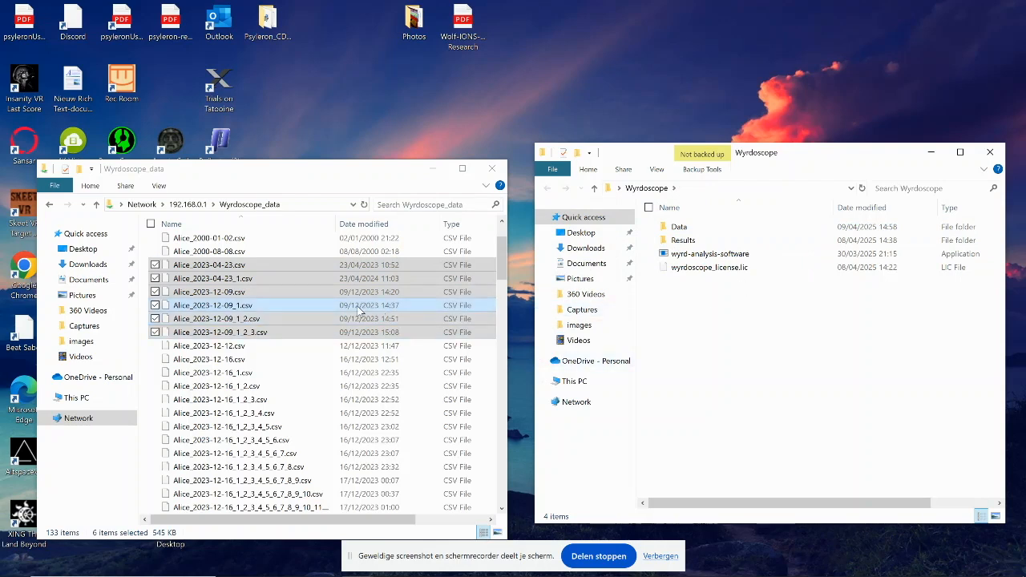
Step: Open the local Data folder and copy the Audio_Recordings folder from Wyrdoscope_data into it, accepting the security prompt
left_click(675, 231)
double_click(674, 232)
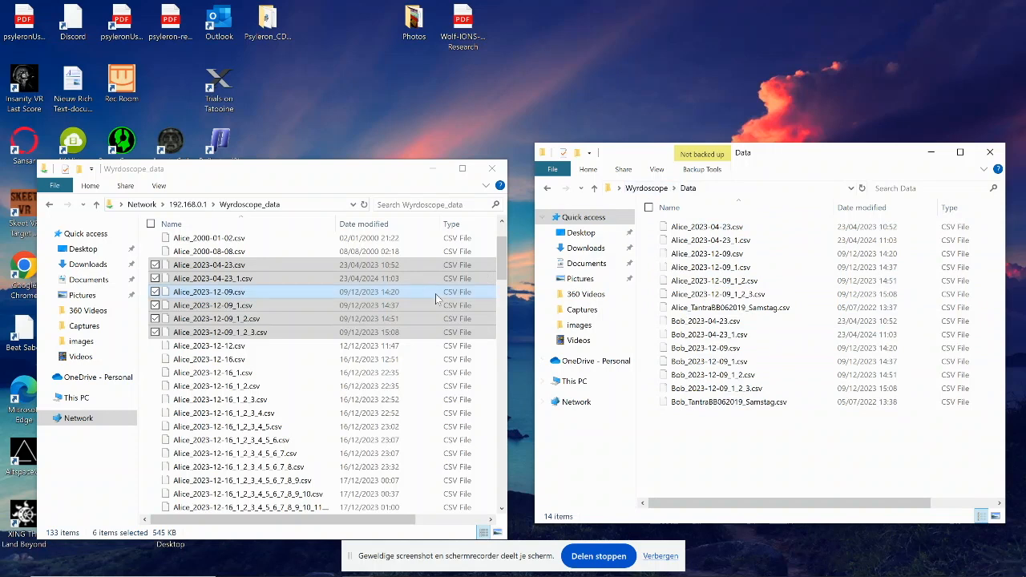
scroll(397, 285, "up", 2)
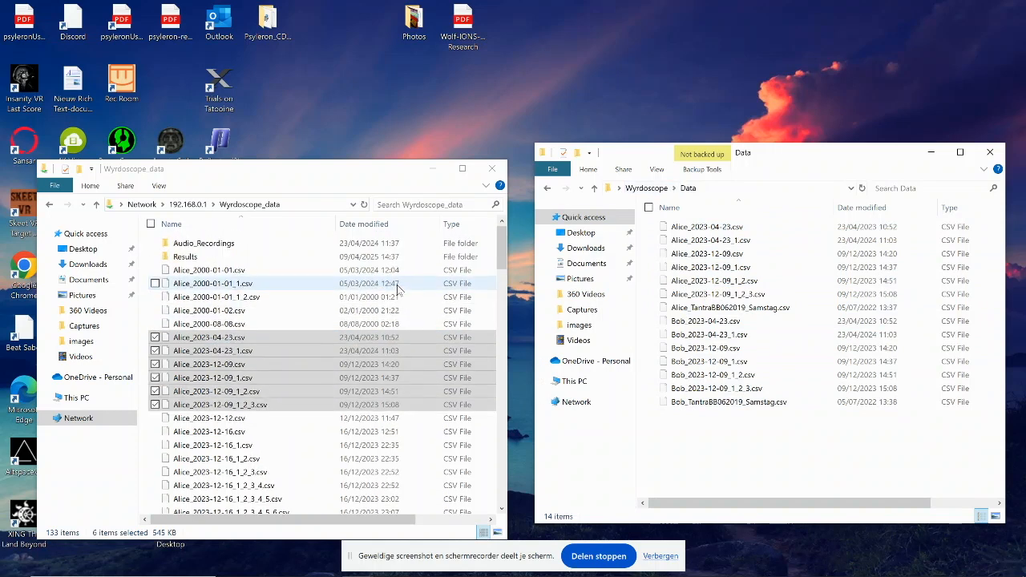
left_click(200, 246)
left_click_drag(200, 244, 704, 456)
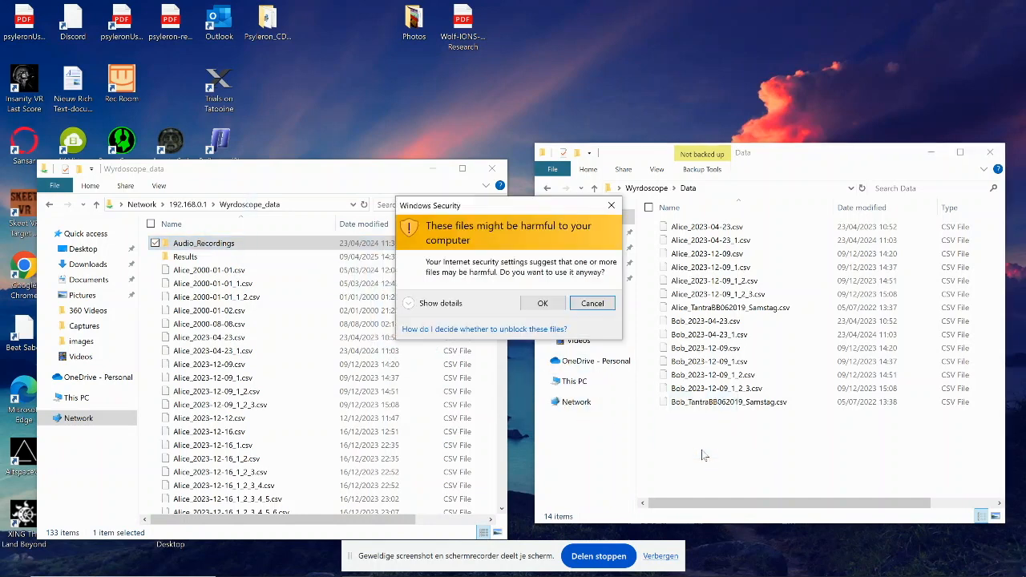
left_click(541, 303)
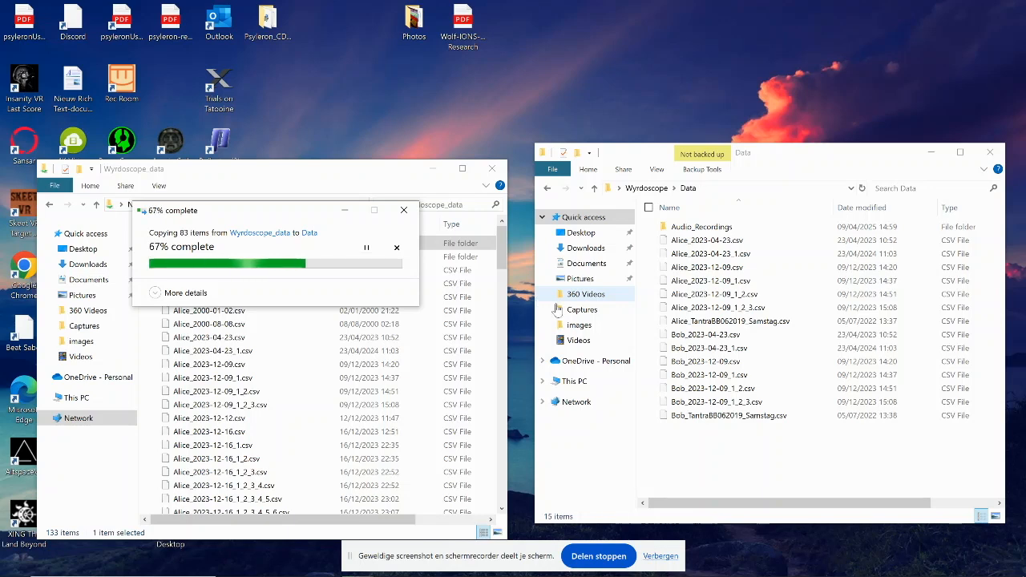
Step: Return to the local Wyrdoscope folder, launch wyrd-analysis-software, and reposition its window so the whole interface is visible
left_click(699, 231)
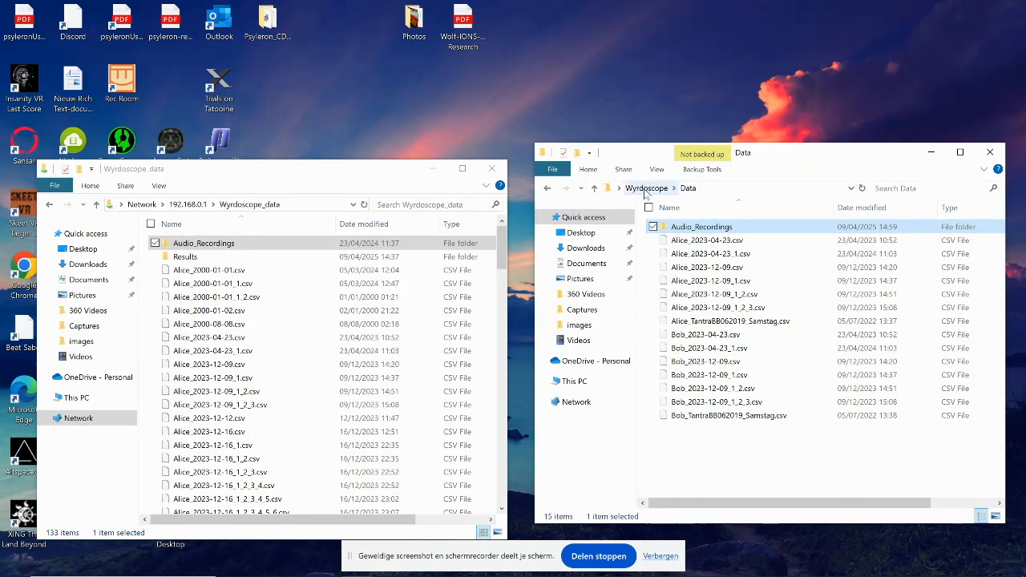
left_click(646, 189)
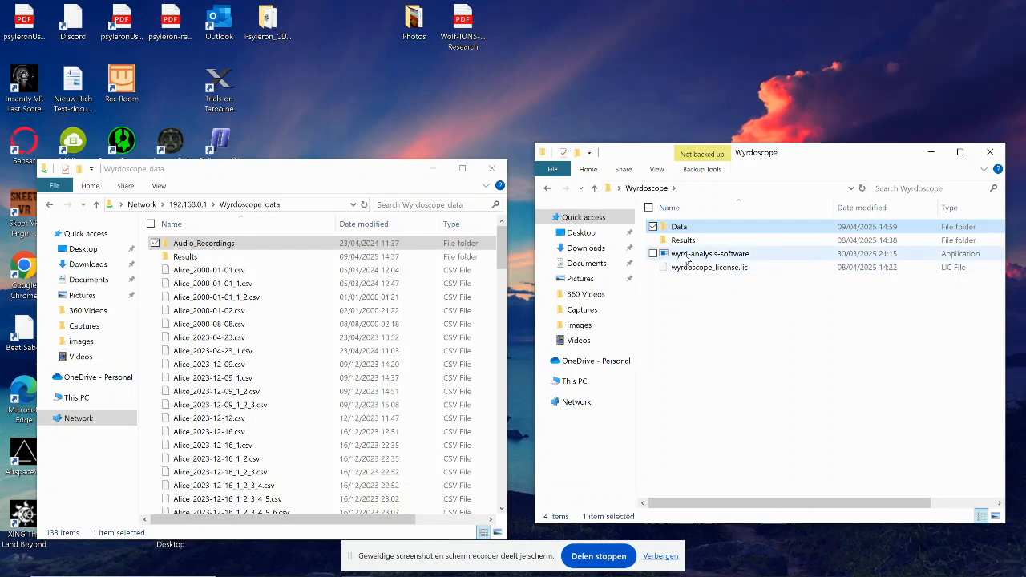
double_click(688, 254)
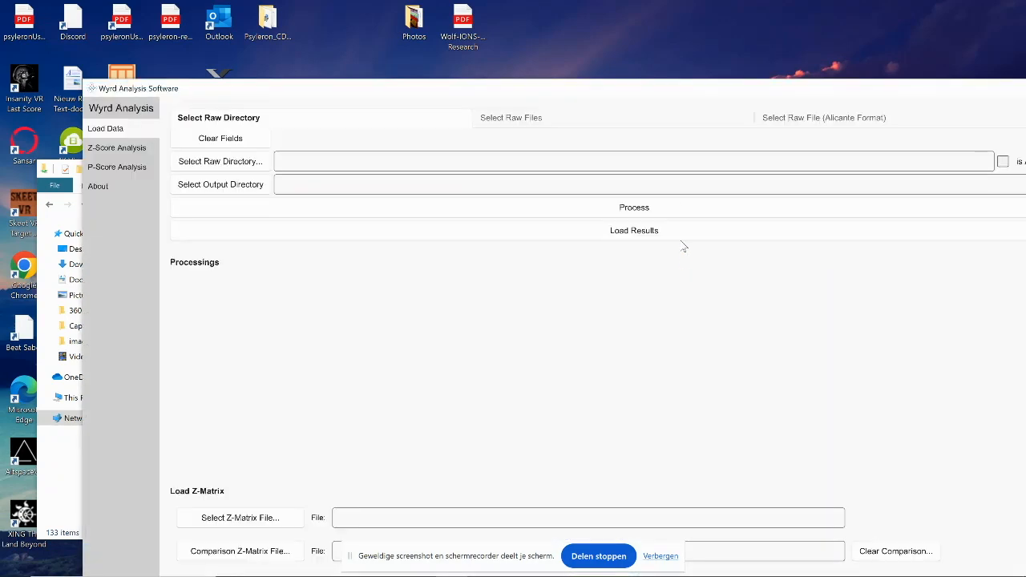
left_click_drag(644, 87, 569, 11)
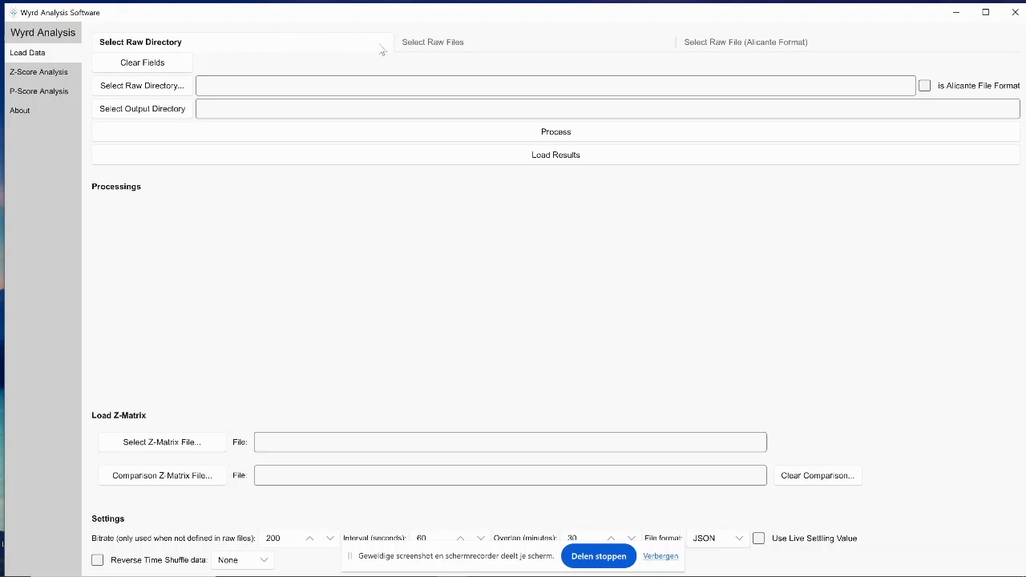
Step: Set the raw directory for loading data to the Data folder inside the desktop's Wyrdoscope folder
left_click(435, 48)
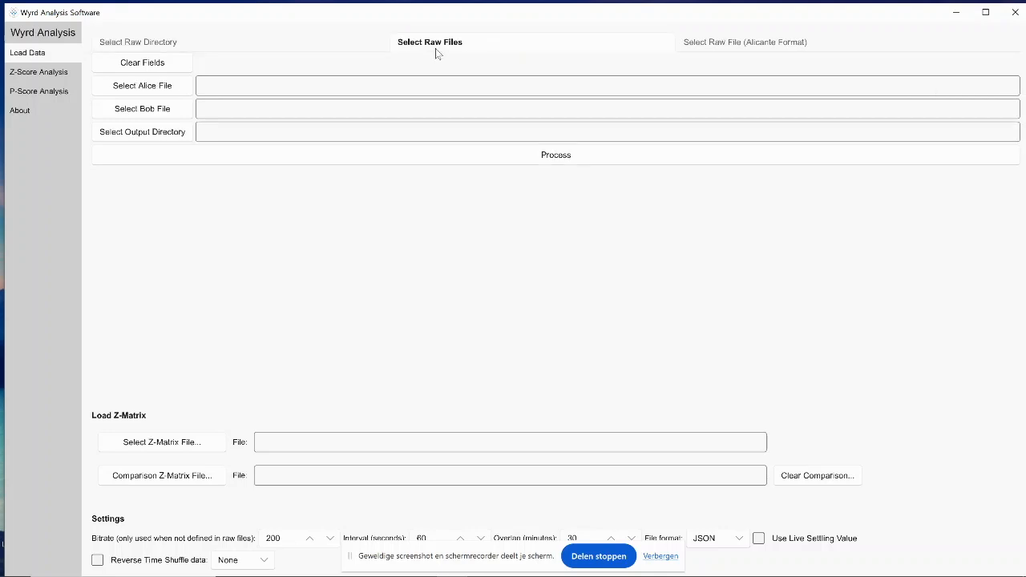
left_click(320, 41)
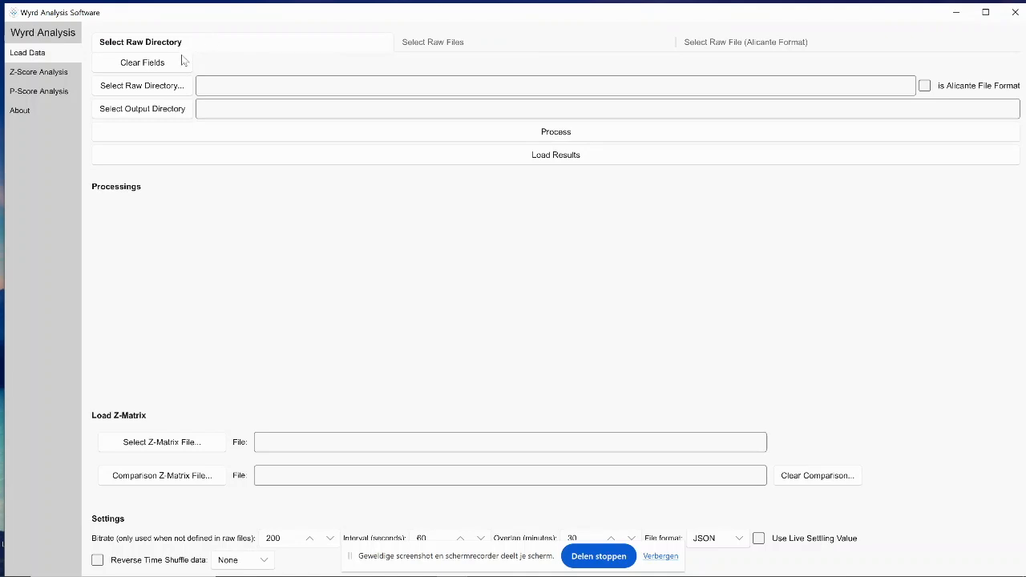
left_click(157, 93)
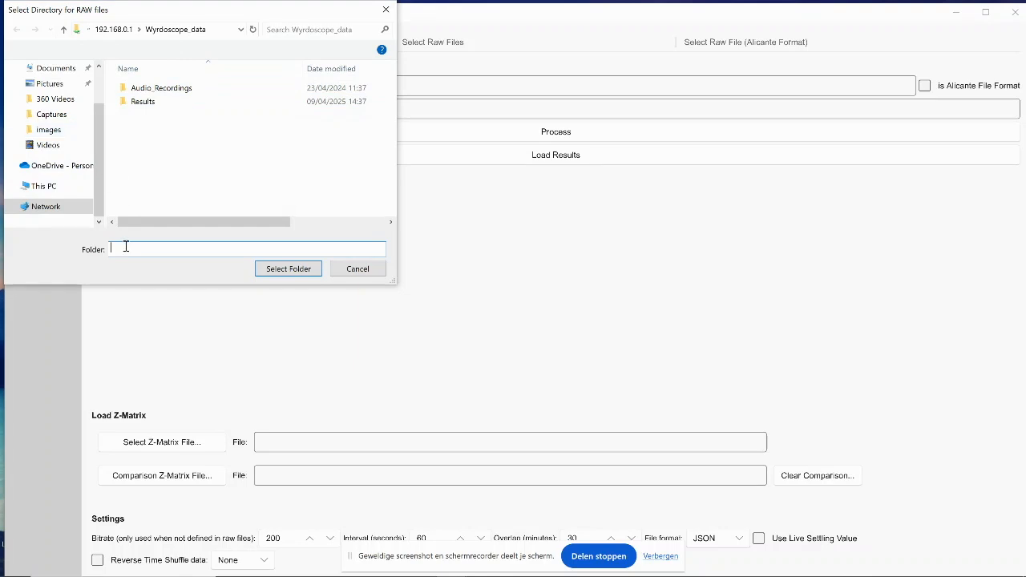
scroll(48, 144, "up", 2)
left_click(50, 95)
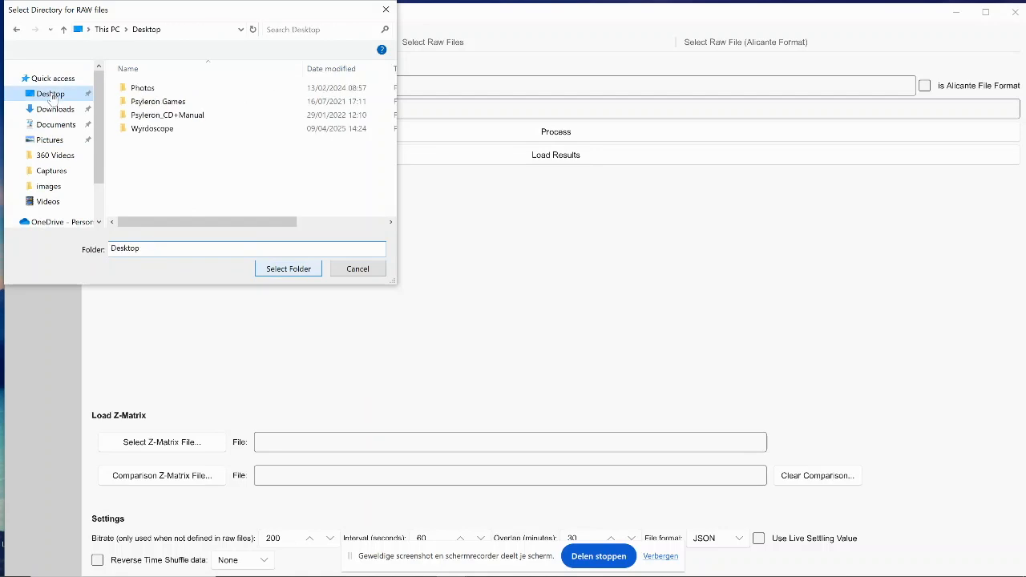
double_click(146, 131)
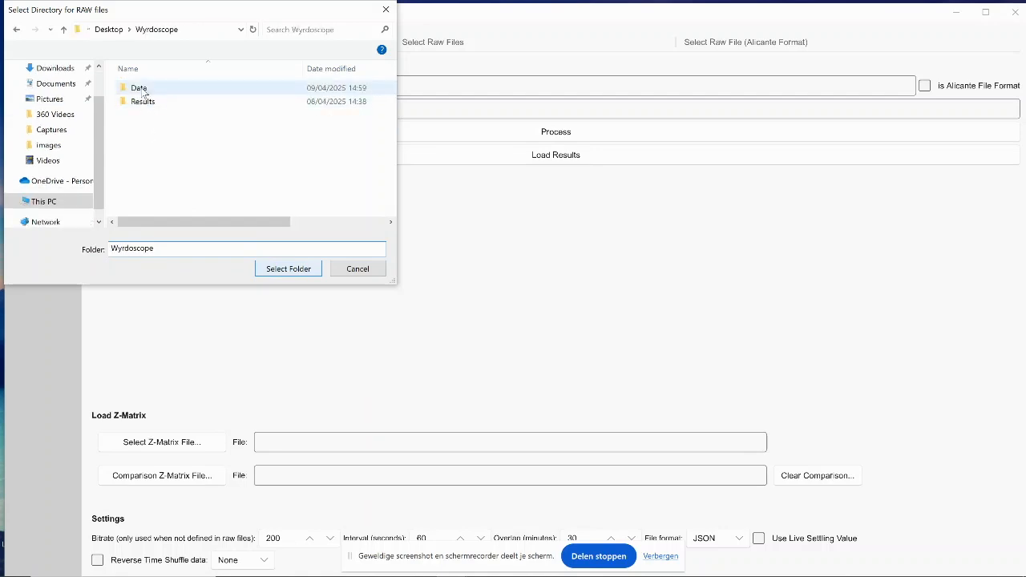
left_click(143, 93)
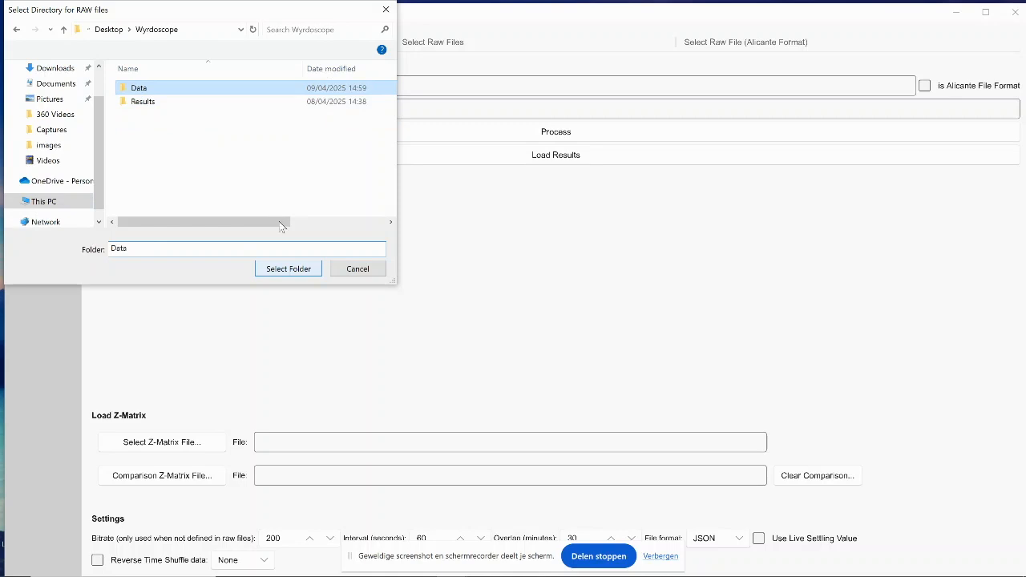
left_click(289, 272)
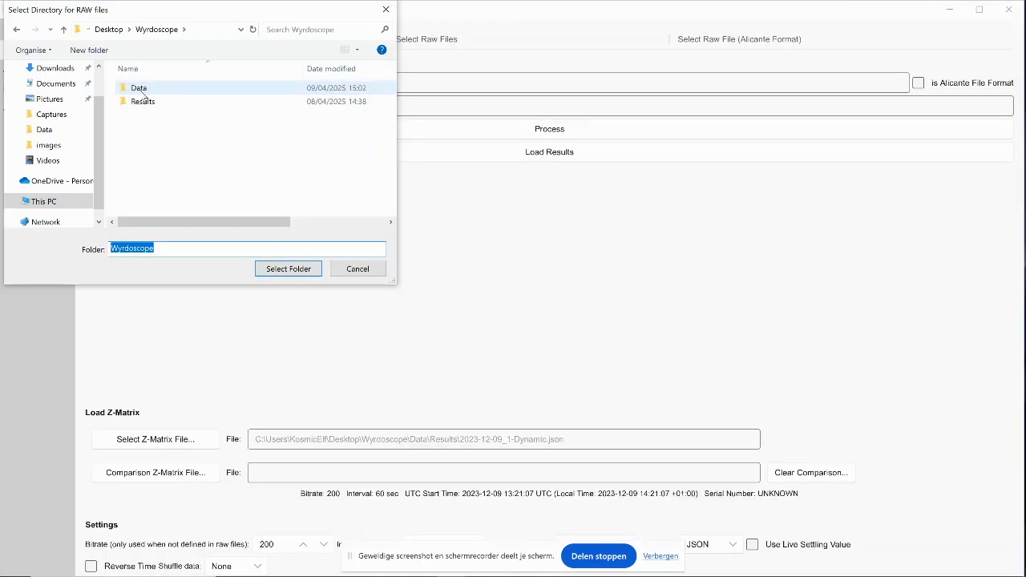
left_click(141, 89)
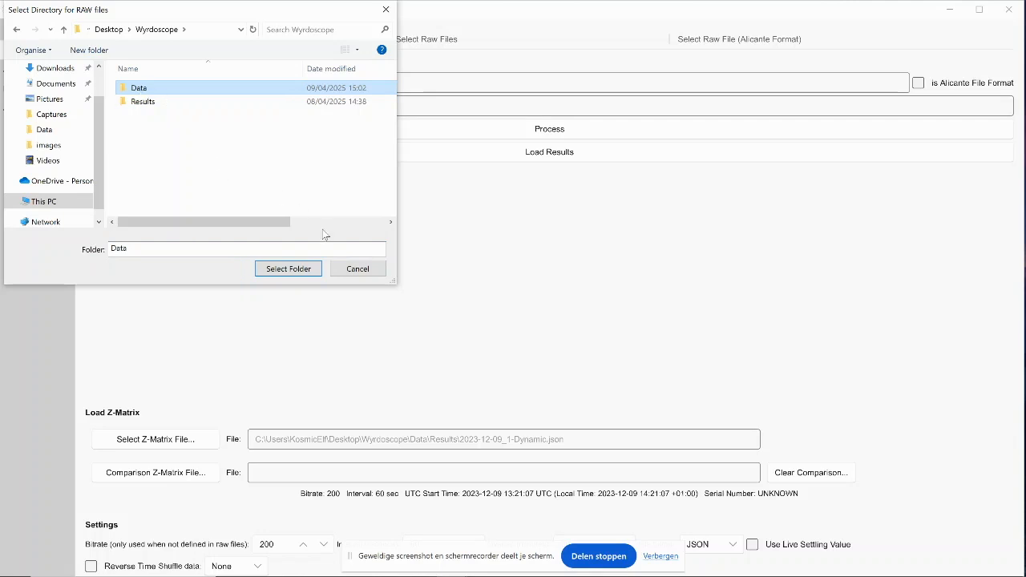
left_click(290, 269)
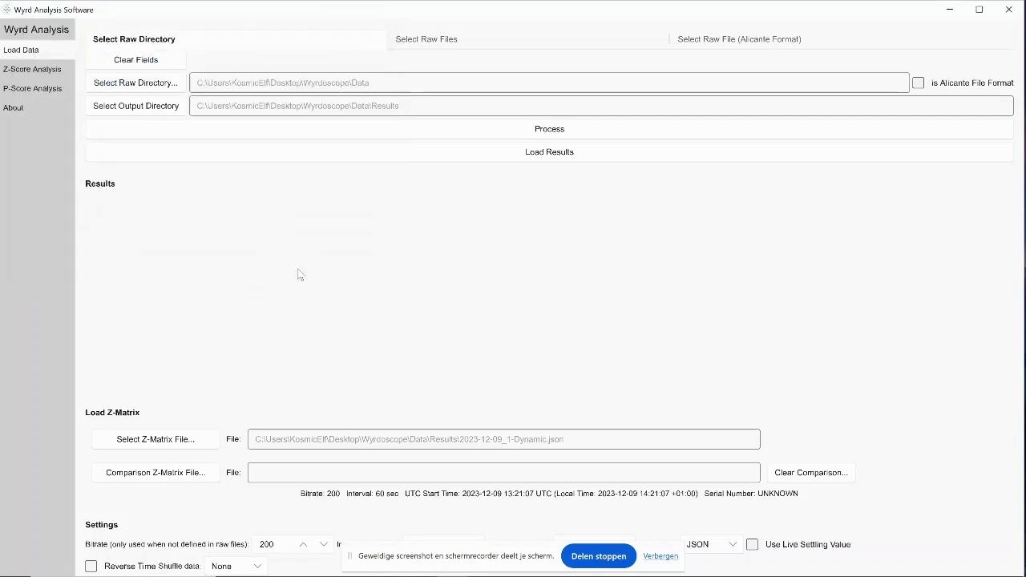
Step: Process the raw files in the chosen Data directory and load the results
left_click(491, 129)
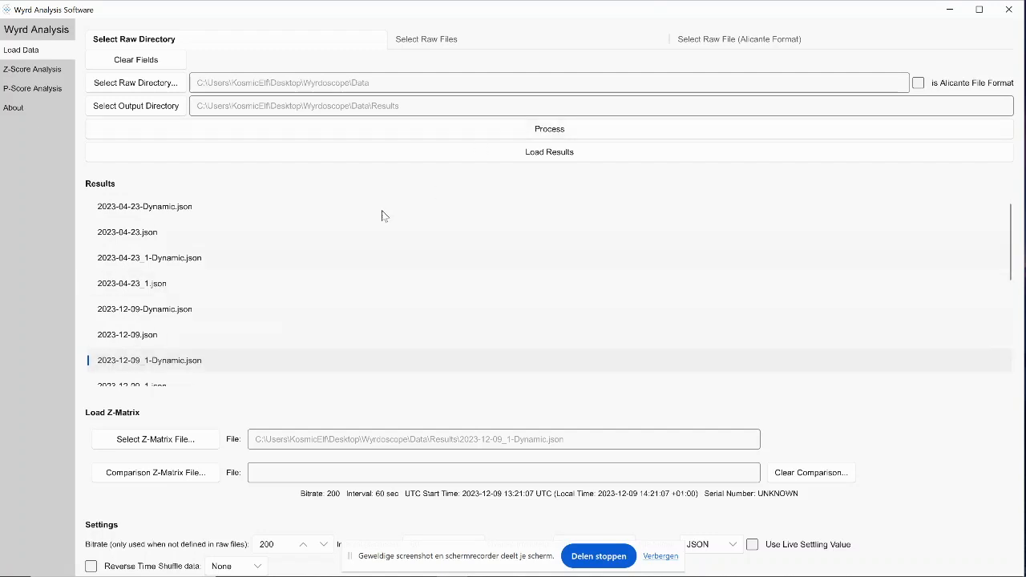
left_click(463, 152)
Step: View the P-Score plot, hide and restore the CH3 min channel, and switch to the Z-Score analysis
left_click(50, 89)
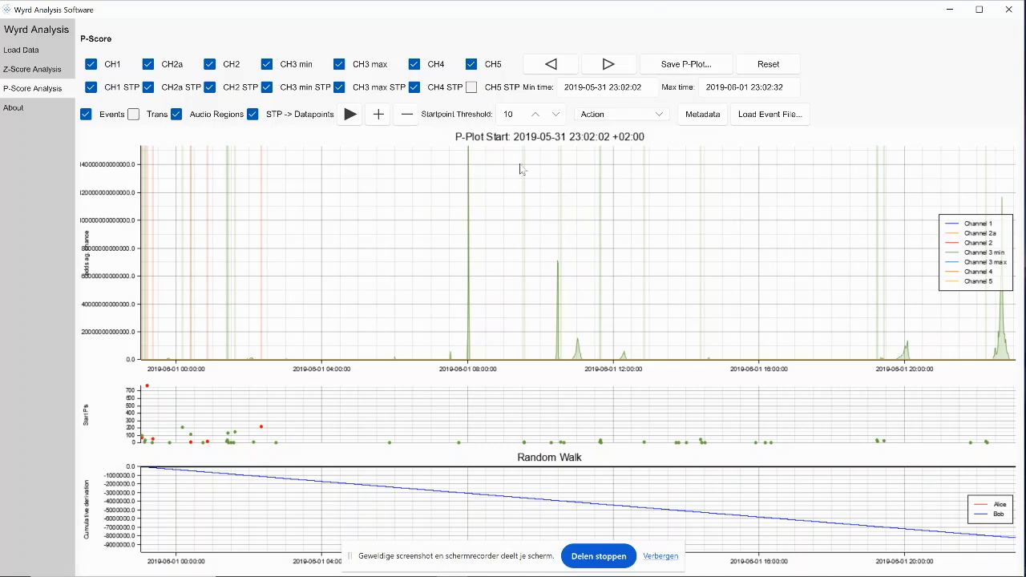
left_click(267, 63)
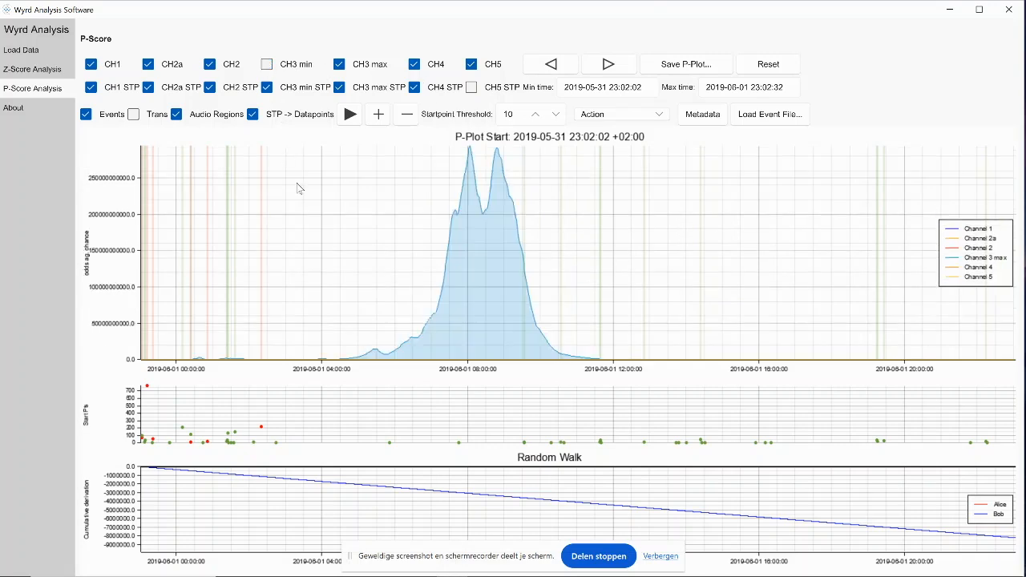
left_click(267, 66)
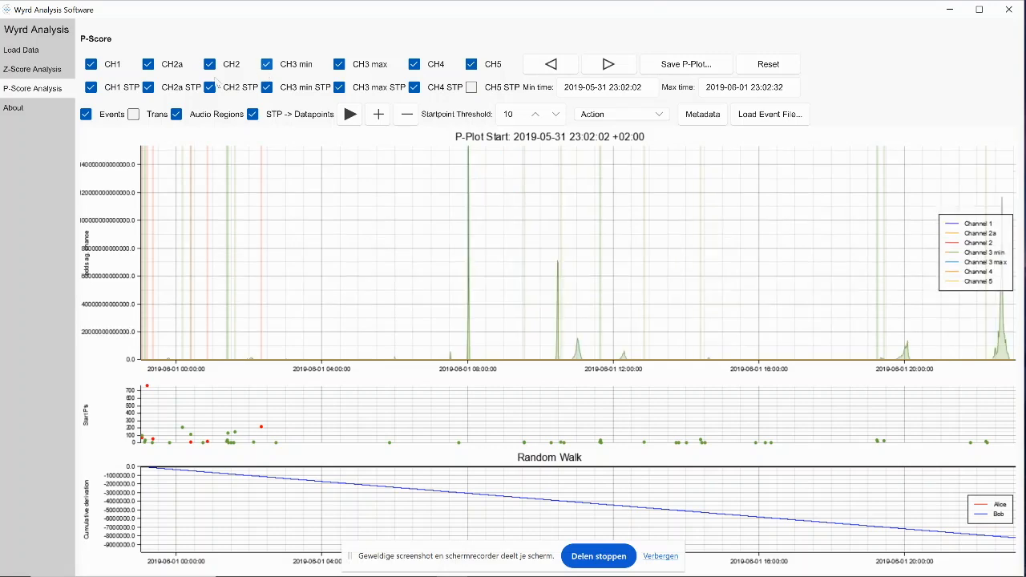
left_click(59, 70)
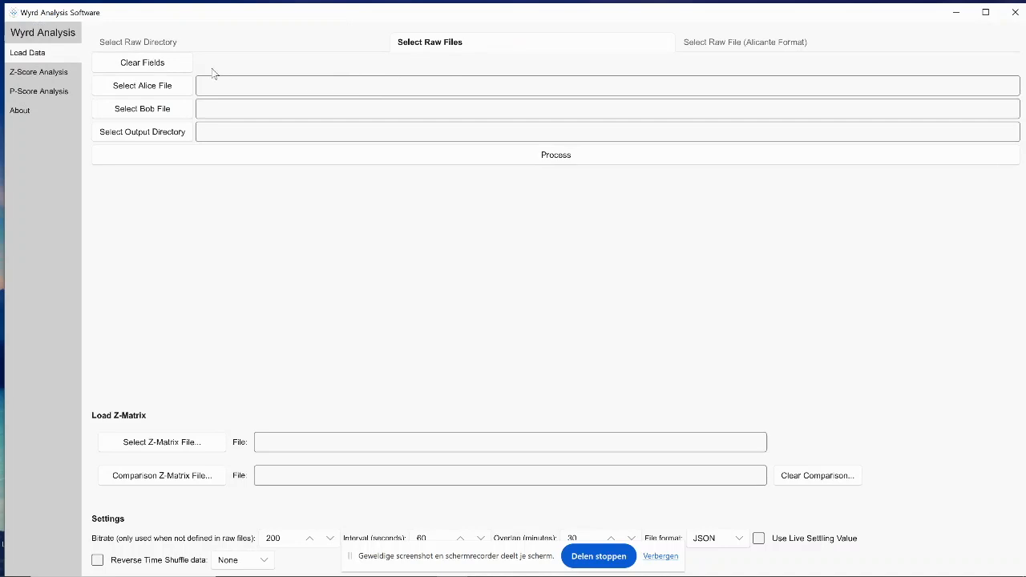
Step: Choose Alice_2023-04-23.csv from the local Data folder as the Alice raw file and process it with its matching Bob file
left_click(171, 94)
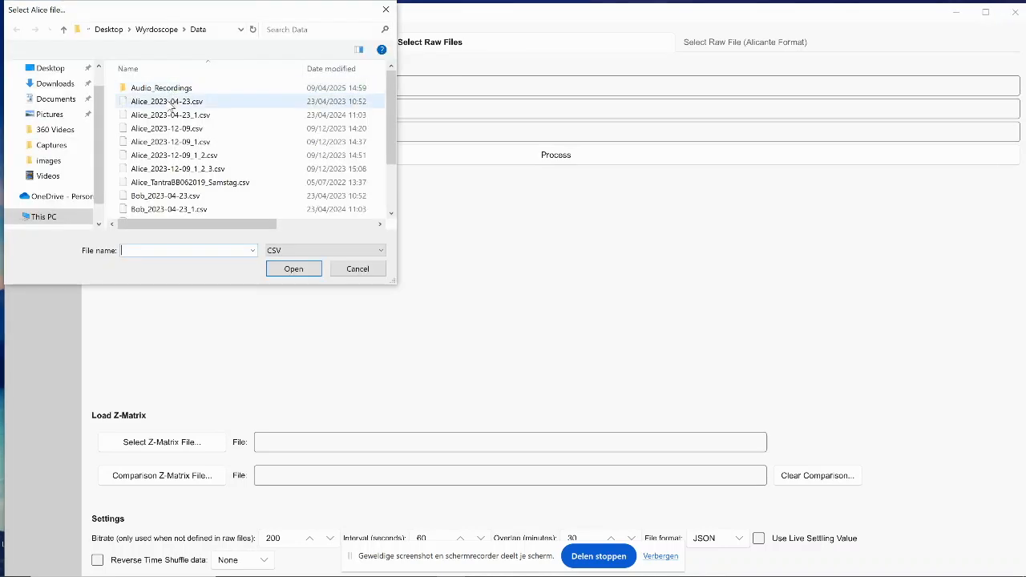
left_click(170, 106)
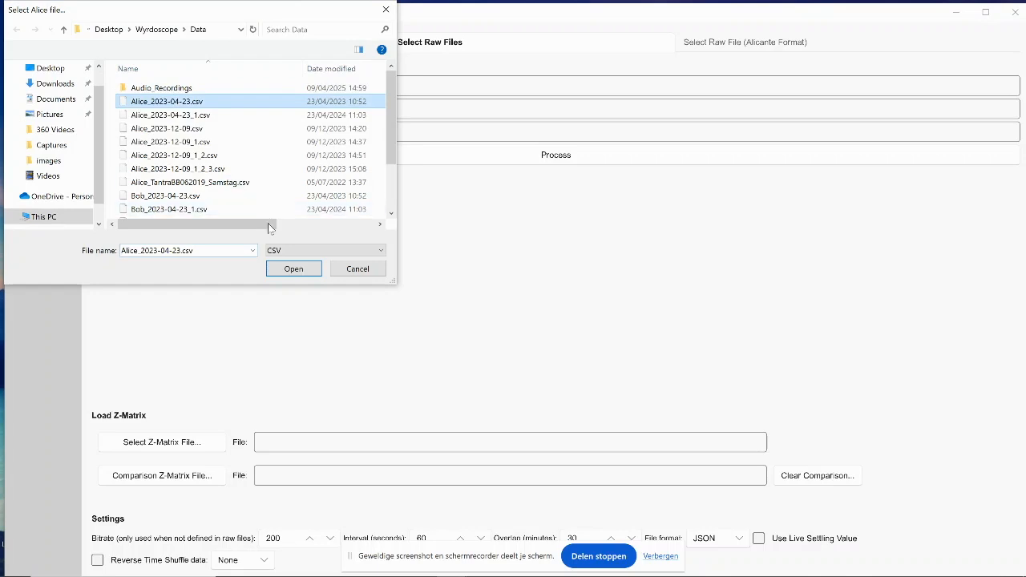
left_click(287, 269)
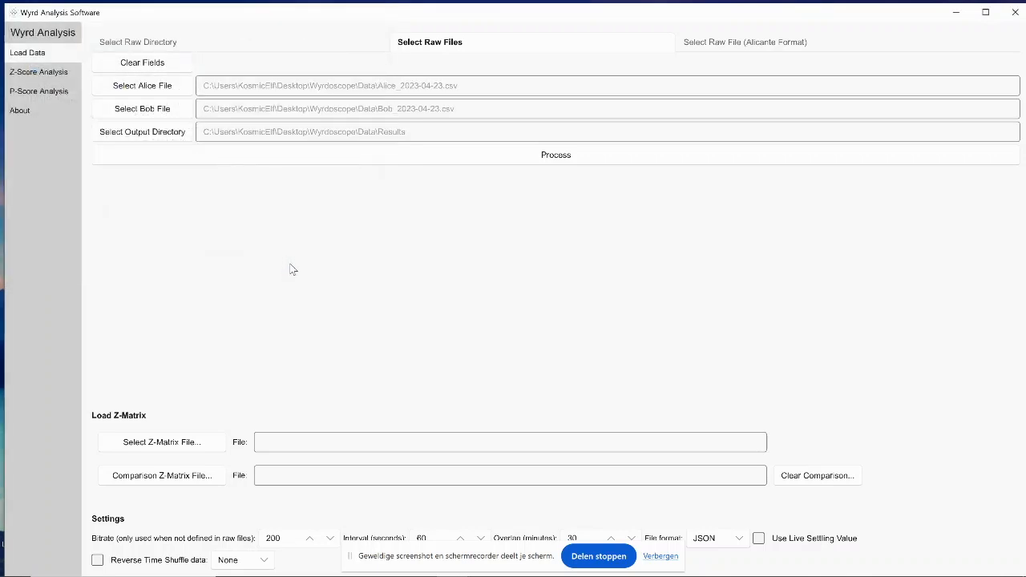
left_click(528, 157)
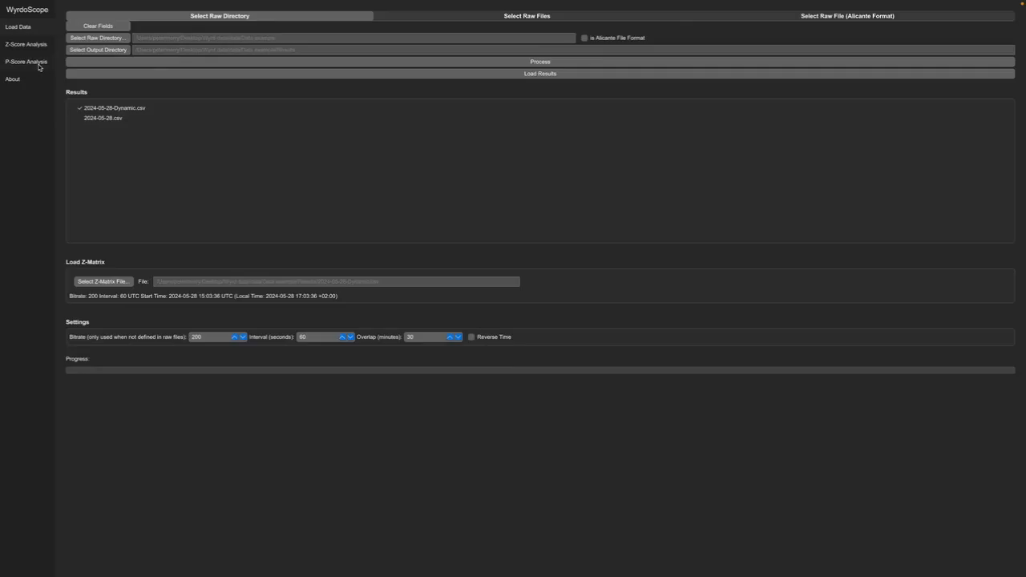
Step: Examine the 2024-05-28 P-Score plot with CH3 min hidden and restored, and play the recording of the Audio 1 event
left_click(37, 64)
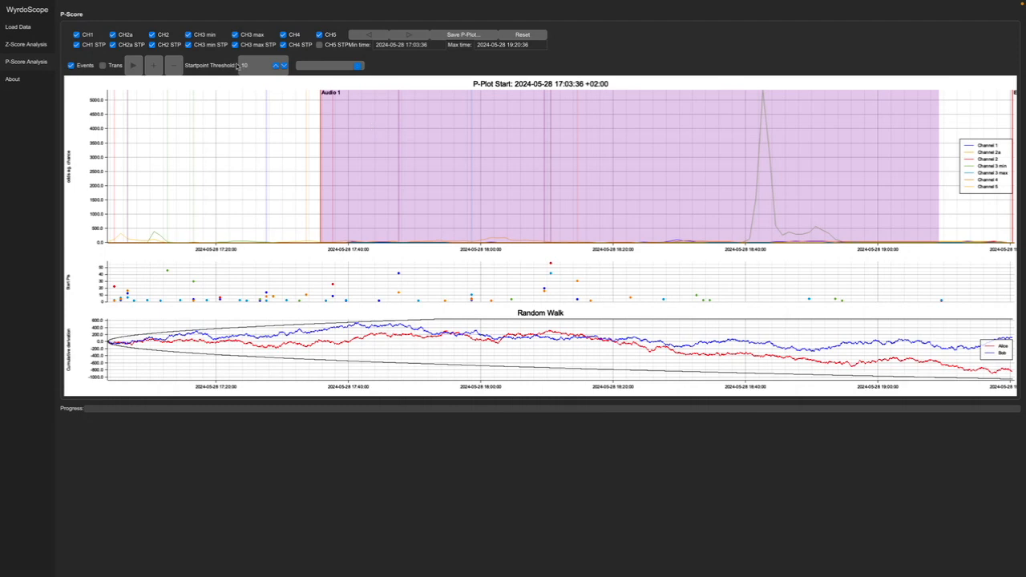
left_click(188, 35)
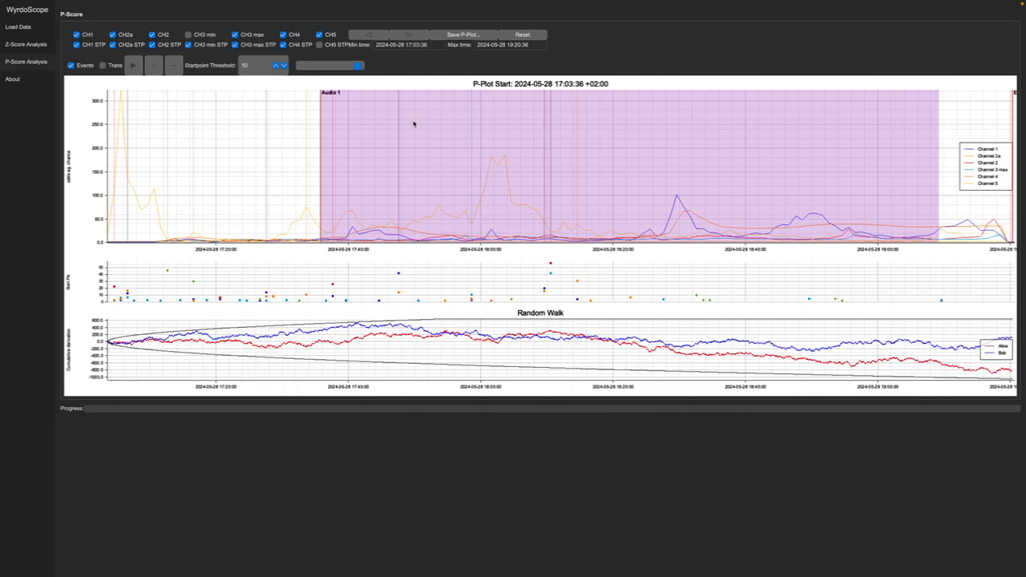
left_click(196, 39)
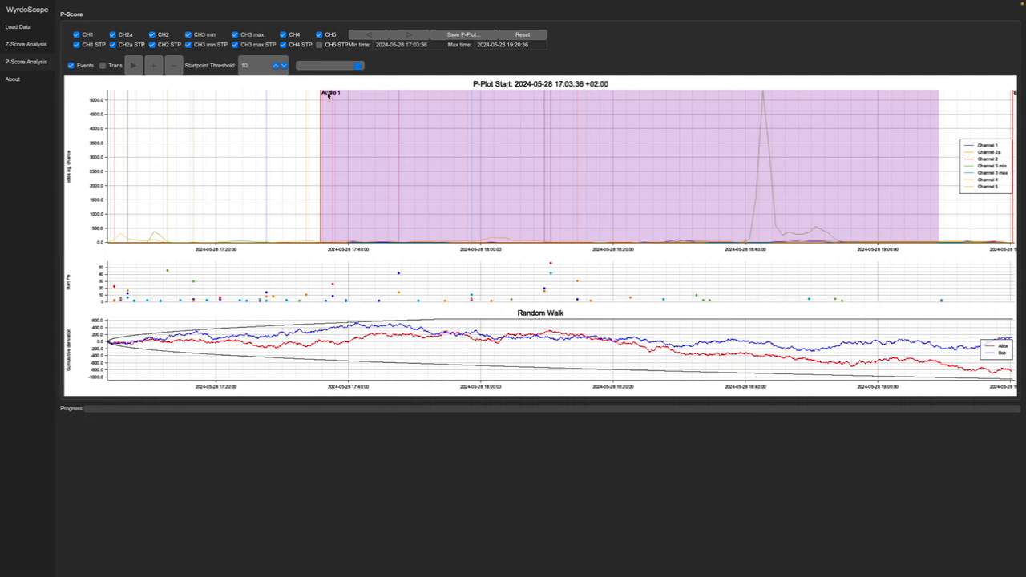
mouse_move(320, 95)
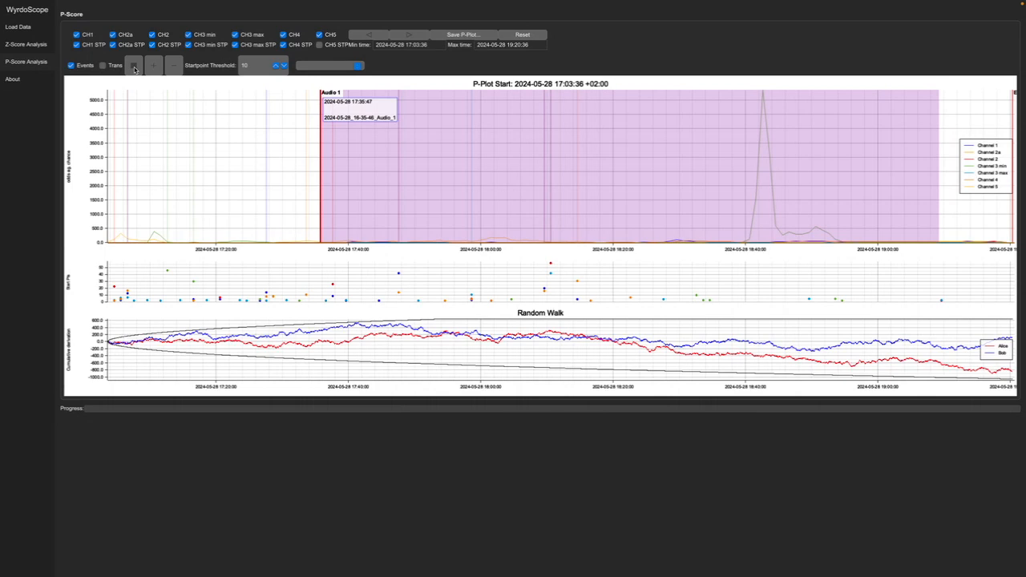
left_click(135, 69)
Step: View the Z-Score plot of the 2024-05-28 data and return to the Load Data page
left_click(18, 47)
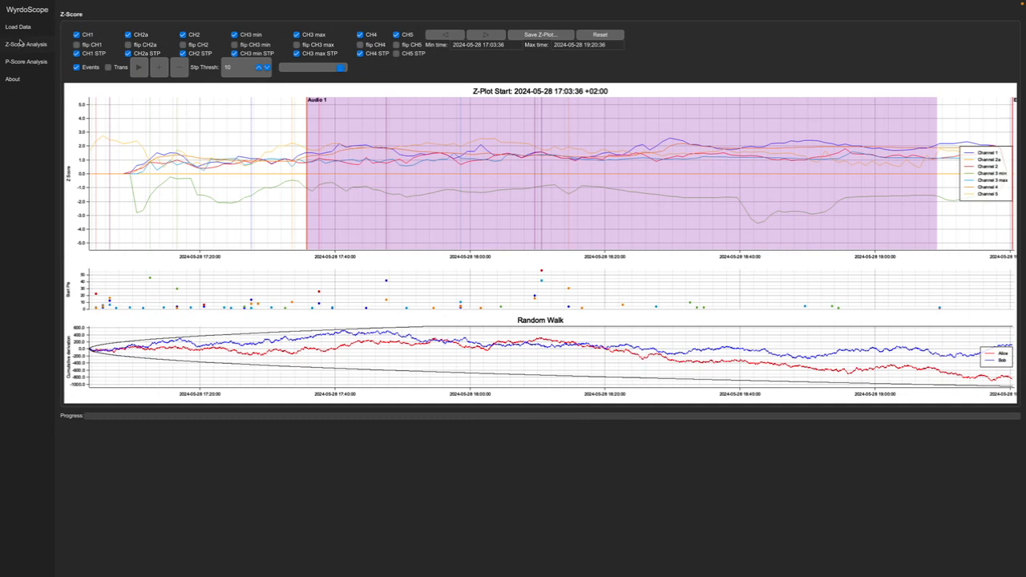
left_click(22, 29)
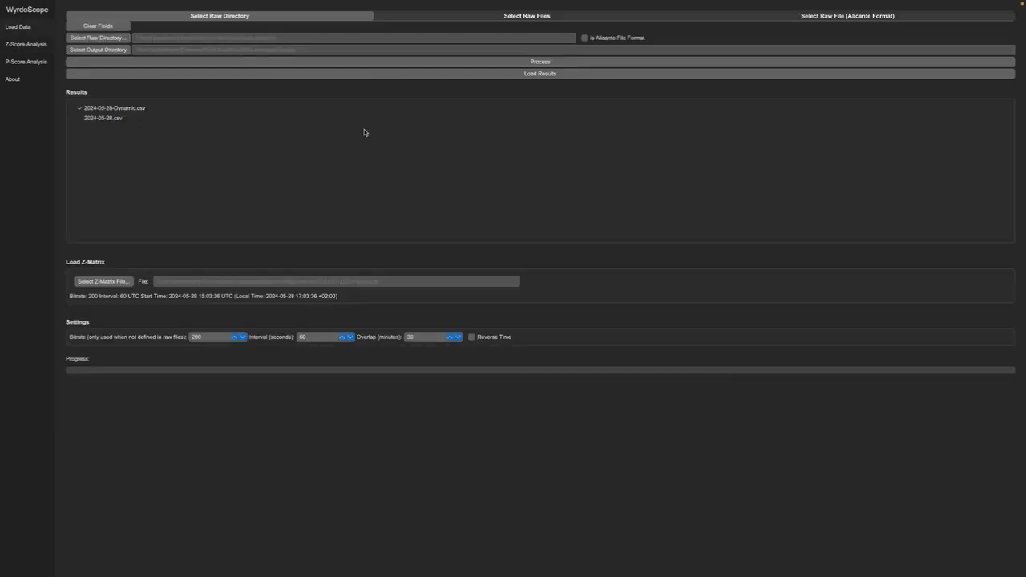